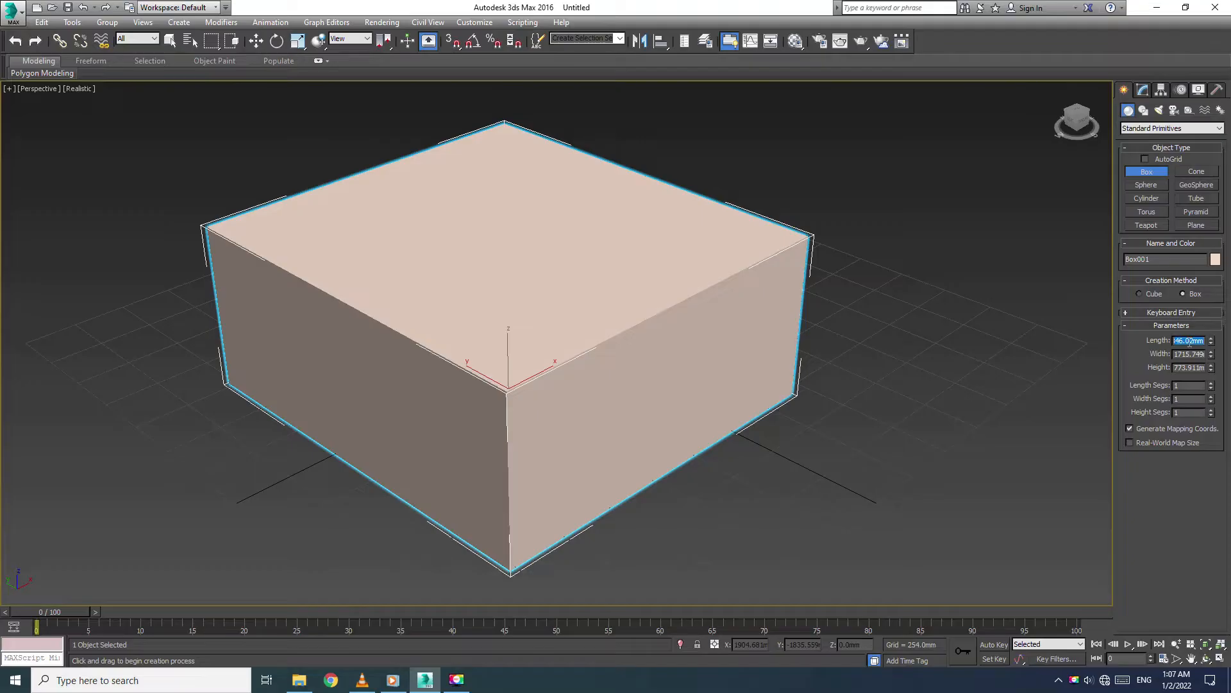
# Step: Set the box's length, width and height to 270 mm, with 4 segments for each of the three dimensions
pyautogui.write('270')
pyautogui.press('Tab')
pyautogui.write('2')
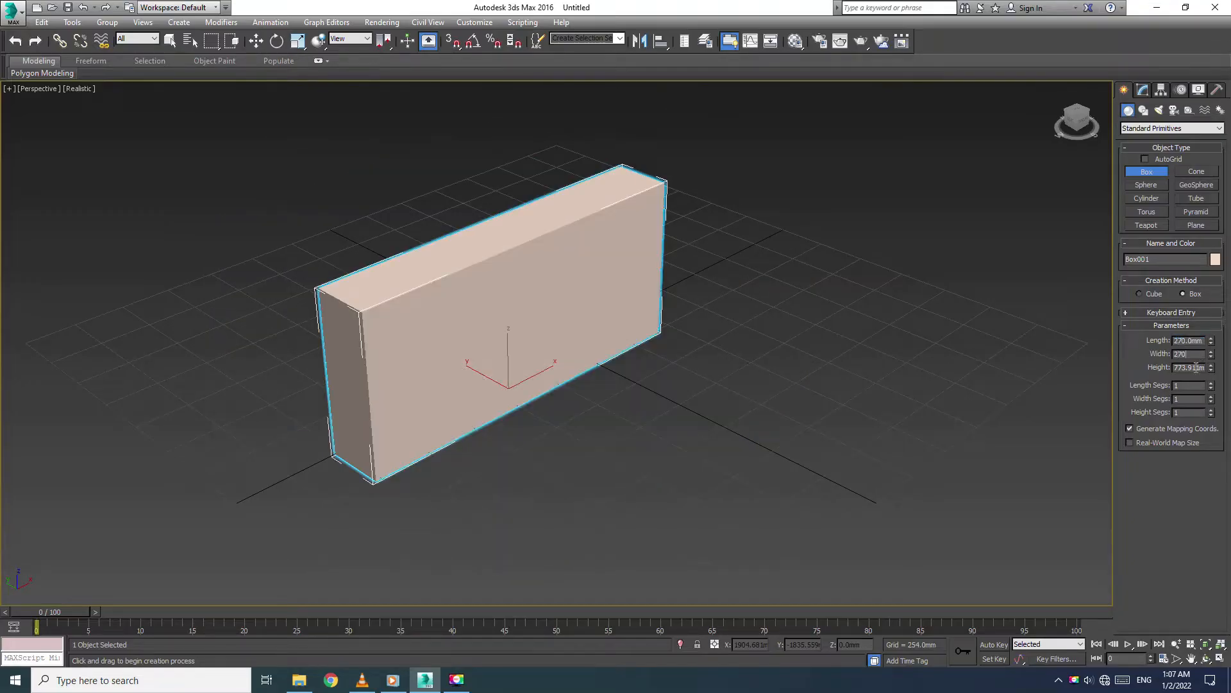
pyautogui.write('70')
pyautogui.press('Tab')
pyautogui.write('27')
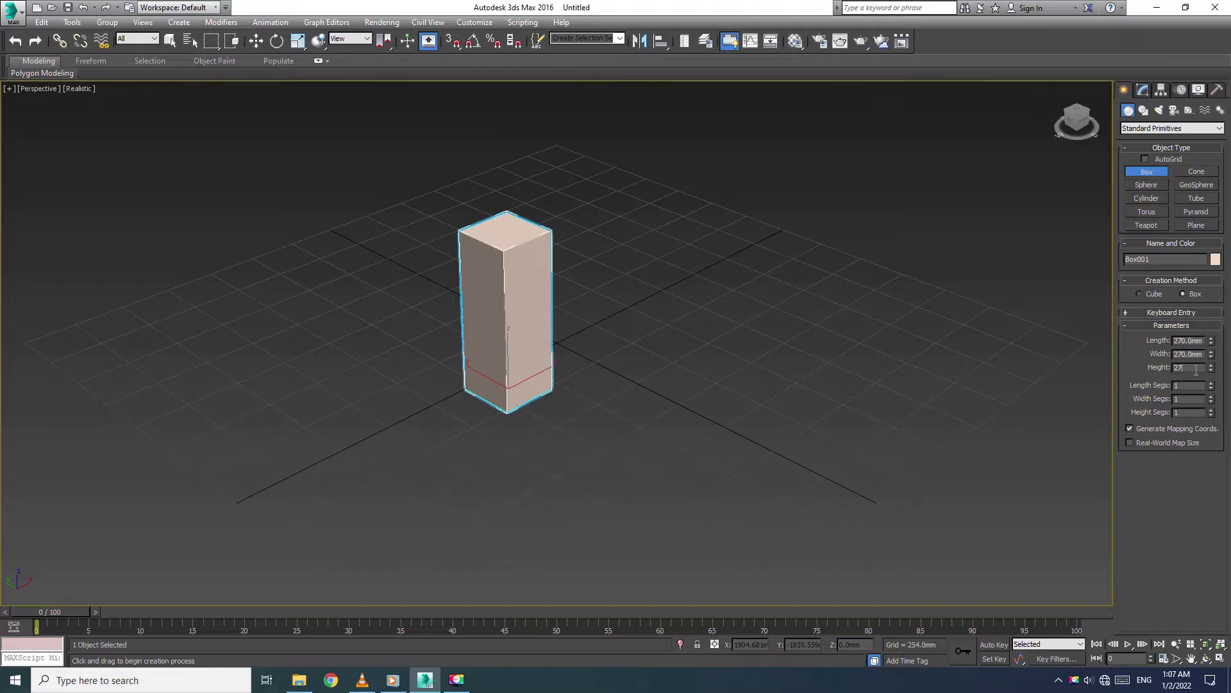
pyautogui.write('0')
pyautogui.click(1184, 386)
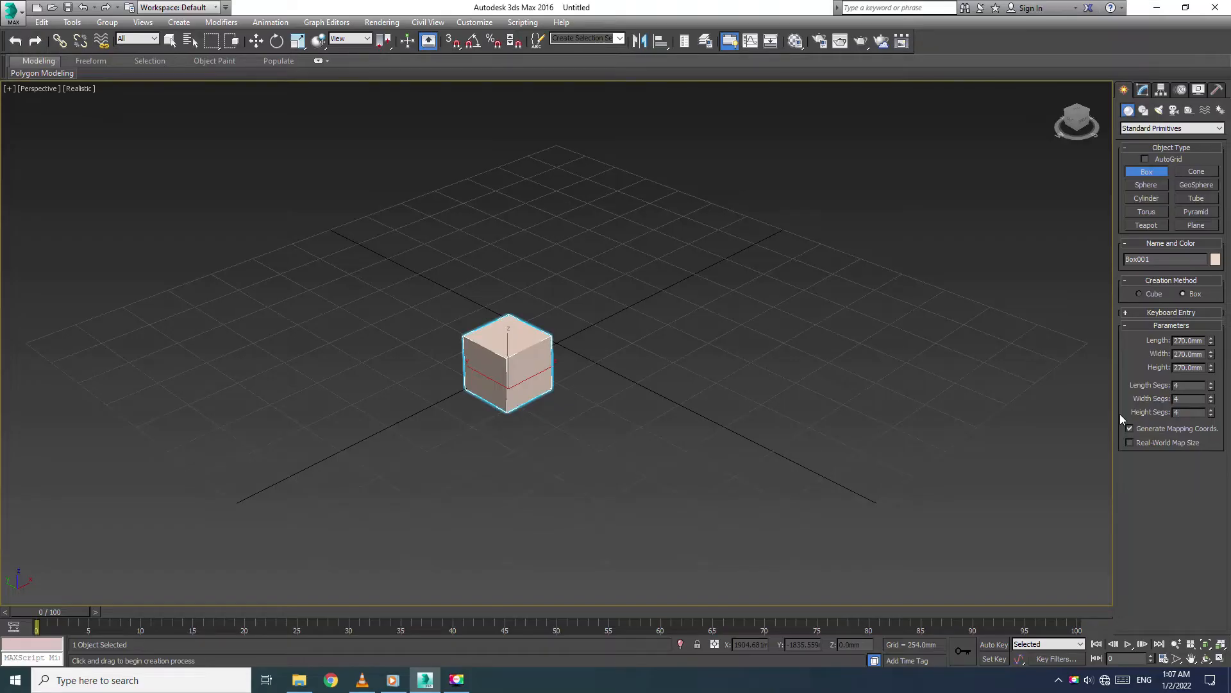
# Step: Display edged faces in the viewport and convert the box to an Editable Poly
pyautogui.press('w')
pyautogui.press('F4')
pyautogui.scroll(6, 455, 406)
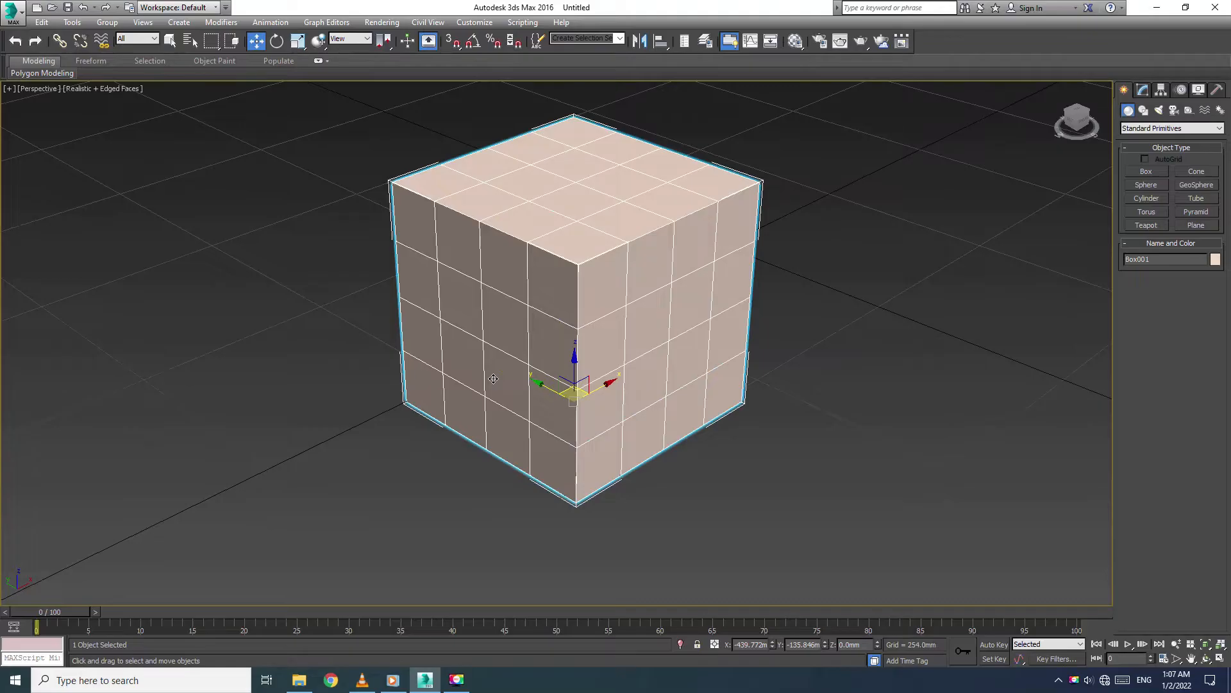
pyautogui.scroll(2, 493, 378)
pyautogui.scroll(-3, 474, 317)
pyautogui.rightClick(497, 367)
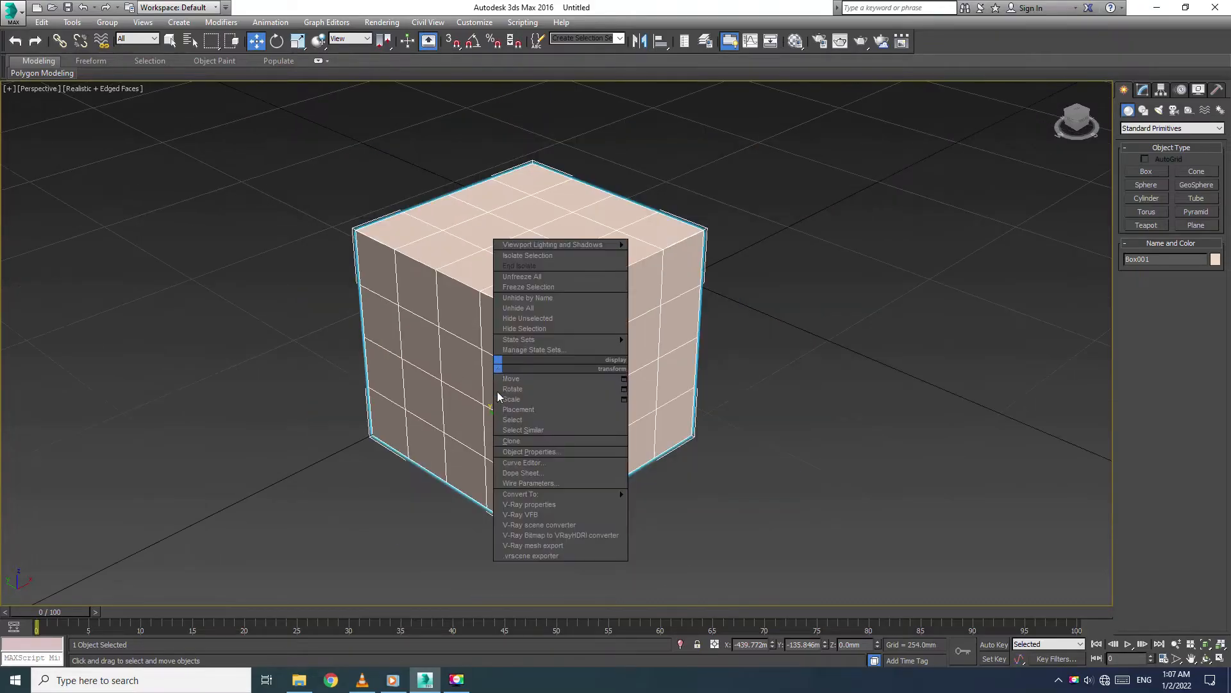
pyautogui.moveTo(513, 494)
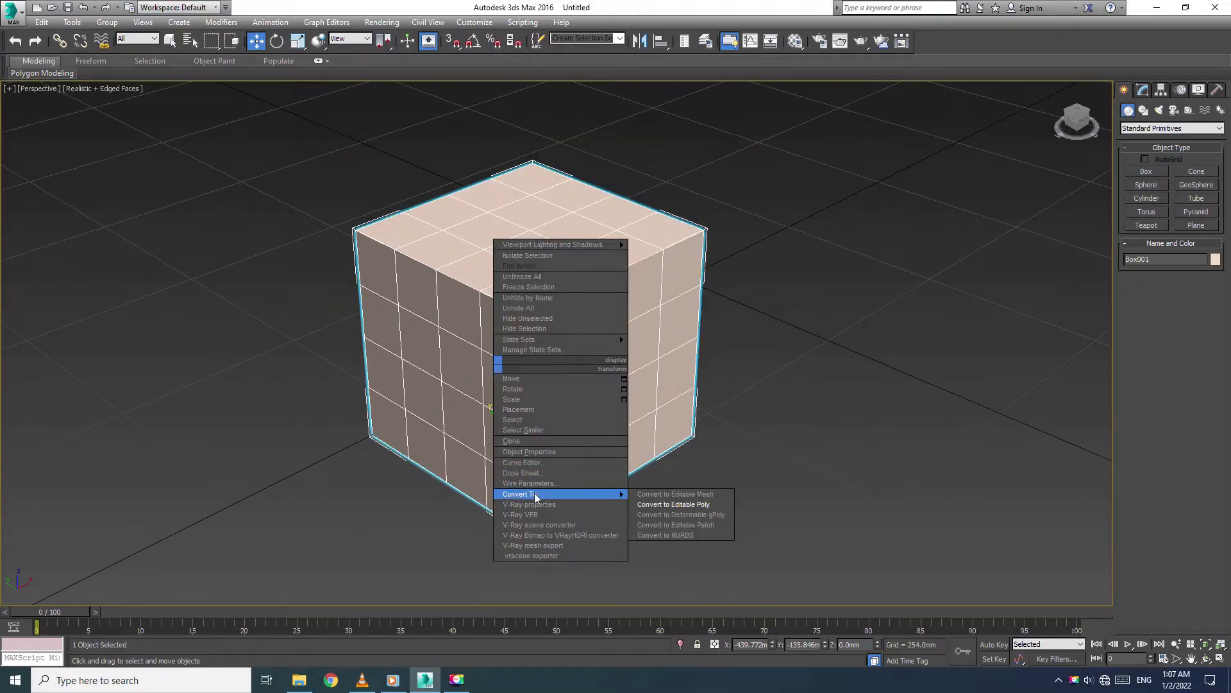
pyautogui.click(669, 505)
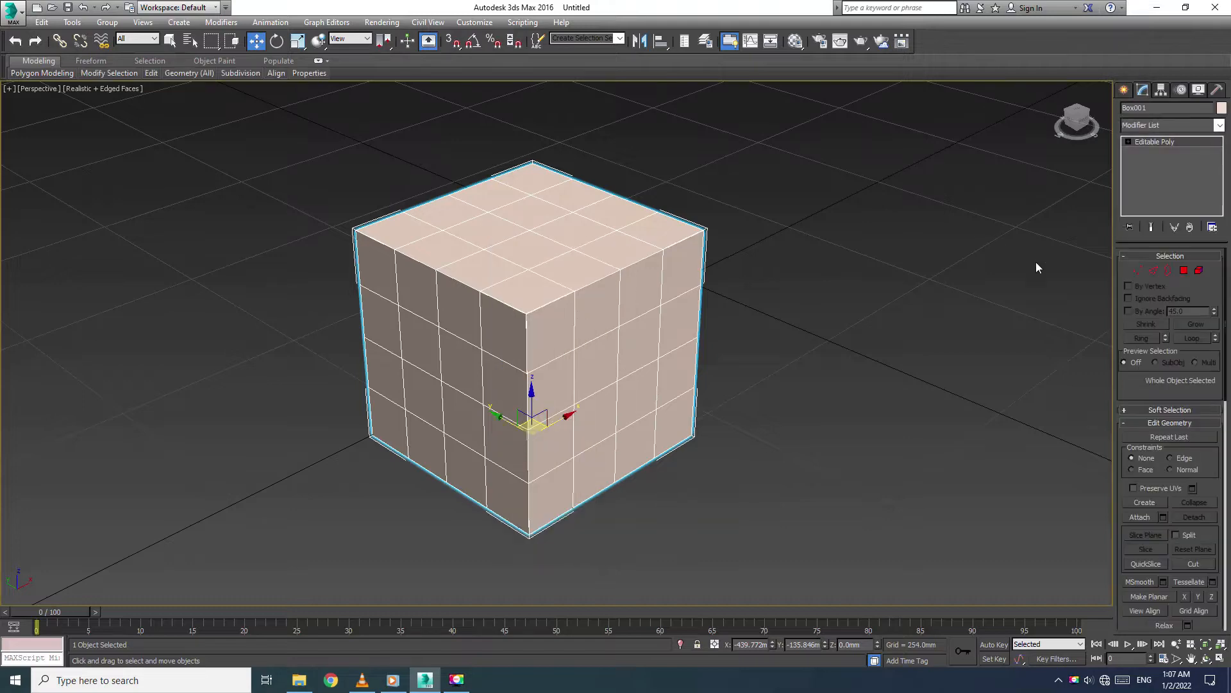
# Step: Start editing the box's vertices with Ignore Backfacing enabled, facing the front side of the cube
pyautogui.click(1137, 270)
pyautogui.moveTo(1084, 119); pyautogui.dragTo(604, 114)
pyautogui.moveTo(596, 303); pyautogui.dragTo(736, 492, button='middle')
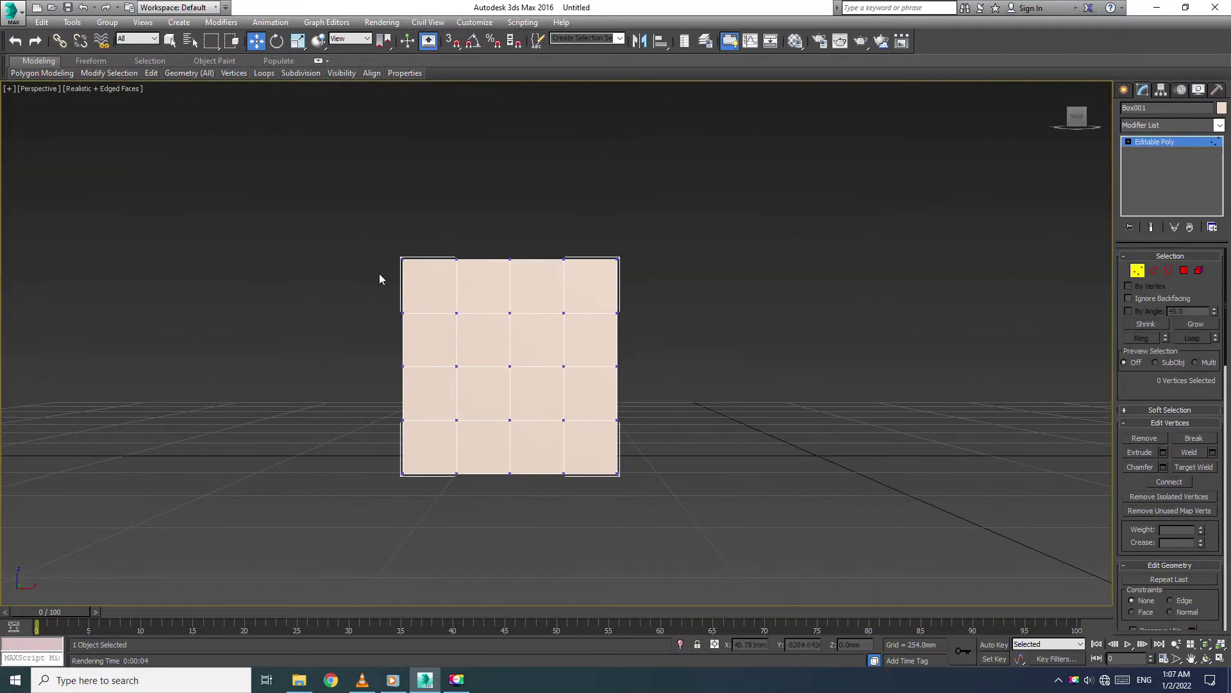
pyautogui.scroll(3, 456, 258)
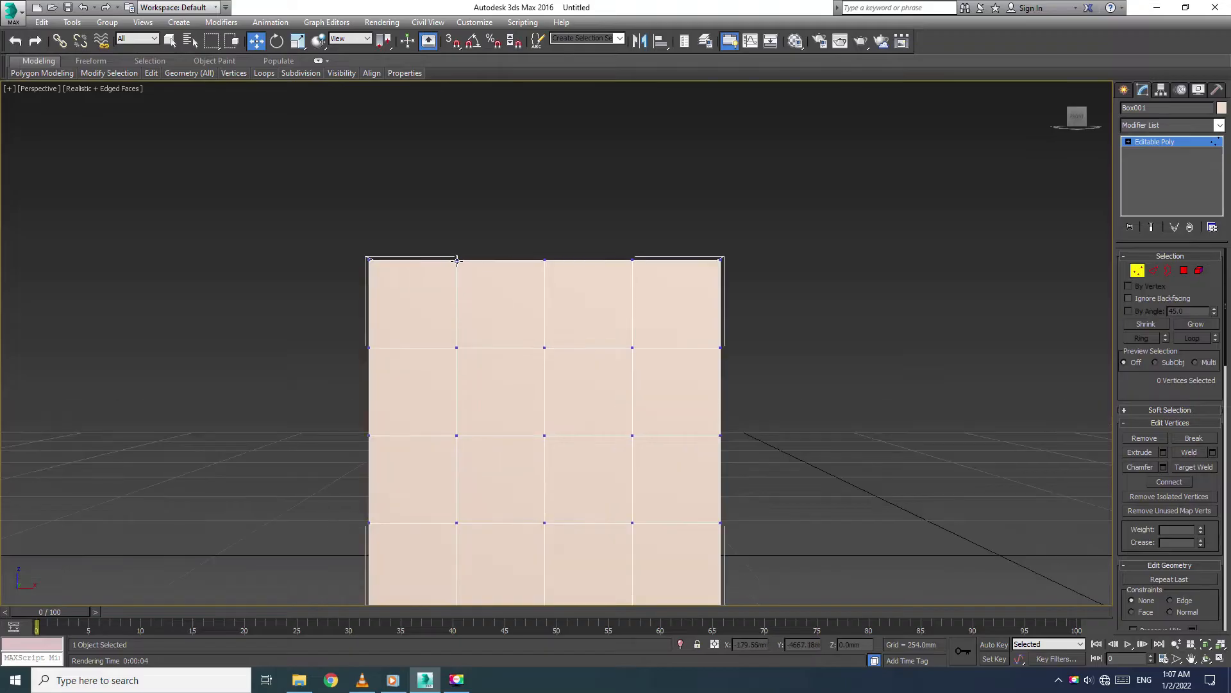
pyautogui.click(1129, 298)
pyautogui.scroll(-3, 936, 203)
pyautogui.scroll(3, 716, 219)
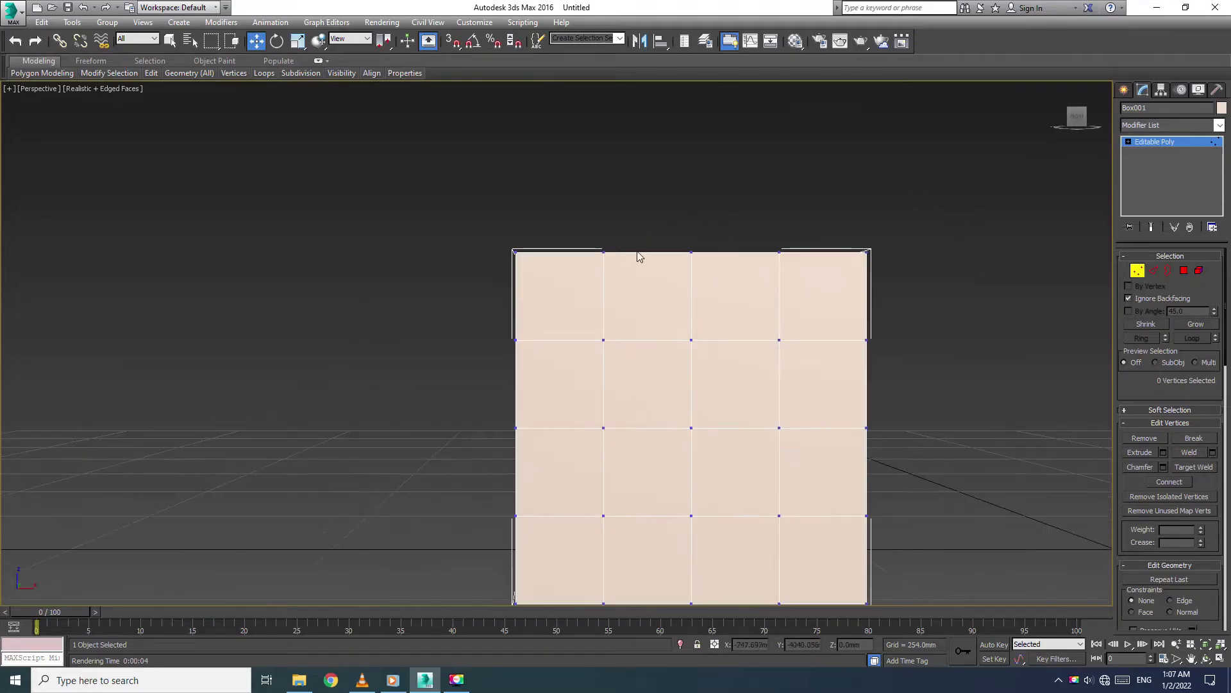
pyautogui.moveTo(710, 353); pyautogui.dragTo(641, 302, button='middle')
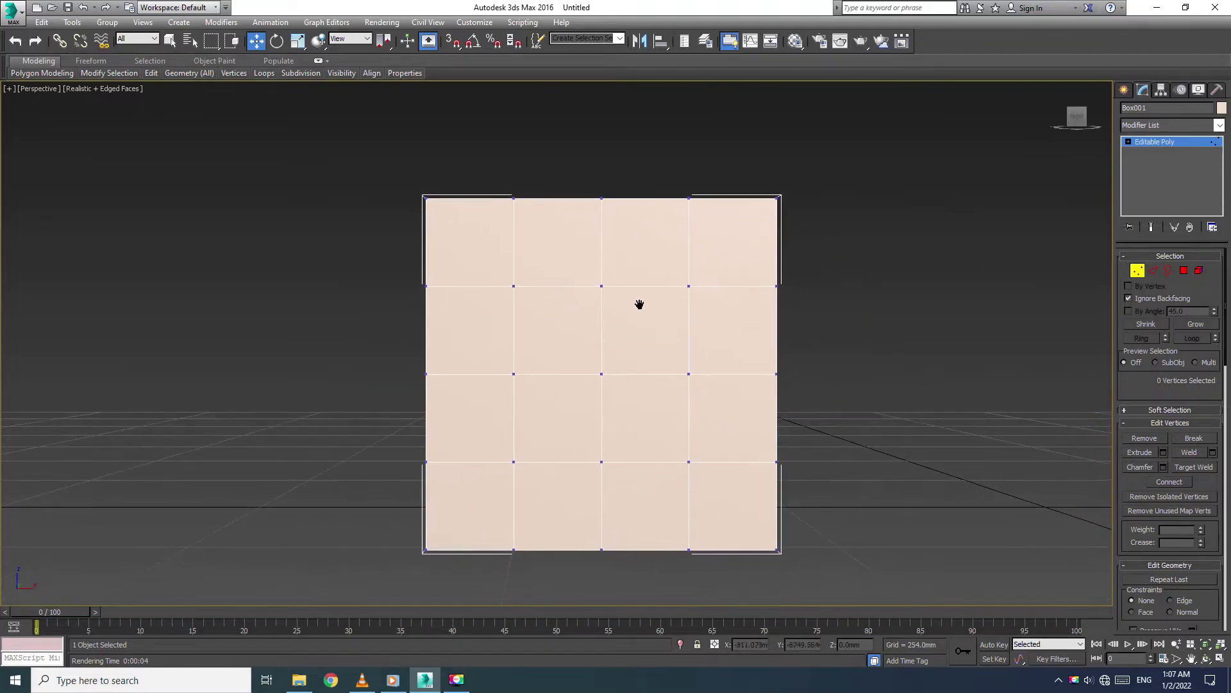
# Step: Select every other vertex on the cube's front face in a checkerboard pattern, leaving the corners unselected
pyautogui.click(514, 198)
pyautogui.keyDown('ctrl'); pyautogui.click(689, 198); pyautogui.keyUp('ctrl')
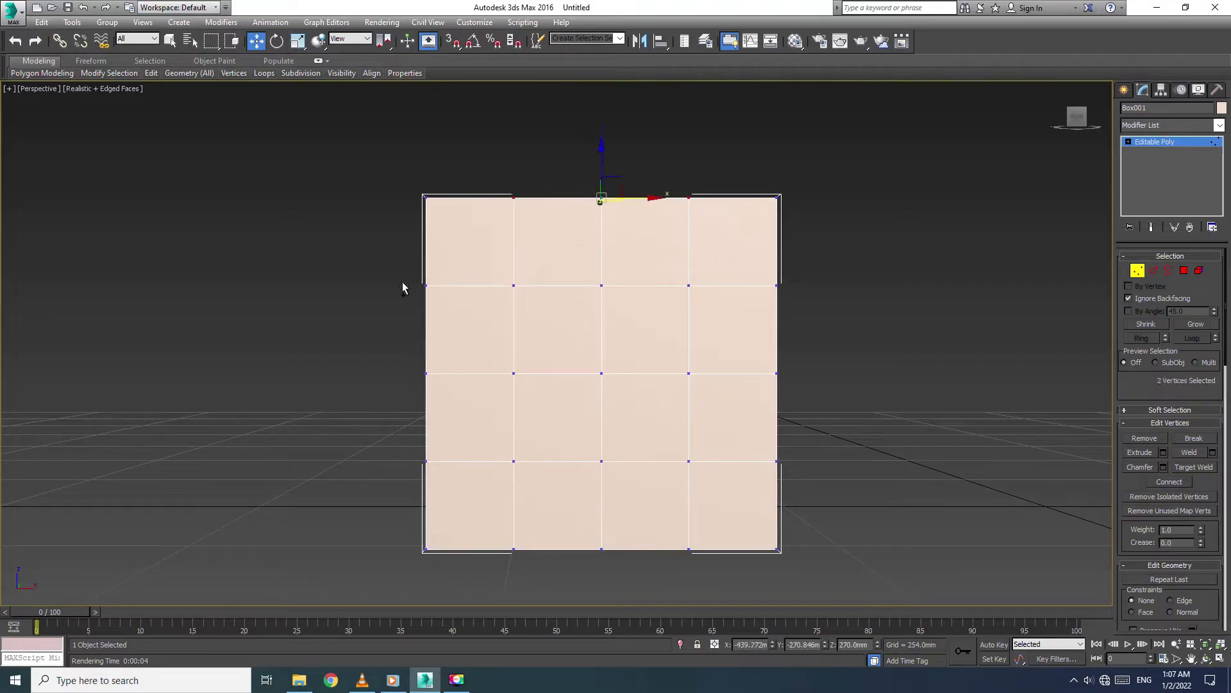
pyautogui.keyDown('ctrl'); pyautogui.click(426, 285); pyautogui.keyUp('ctrl')
pyautogui.keyDown('ctrl'); pyautogui.click(601, 286); pyautogui.keyUp('ctrl')
pyautogui.keyDown('ctrl'); pyautogui.click(777, 285); pyautogui.keyUp('ctrl')
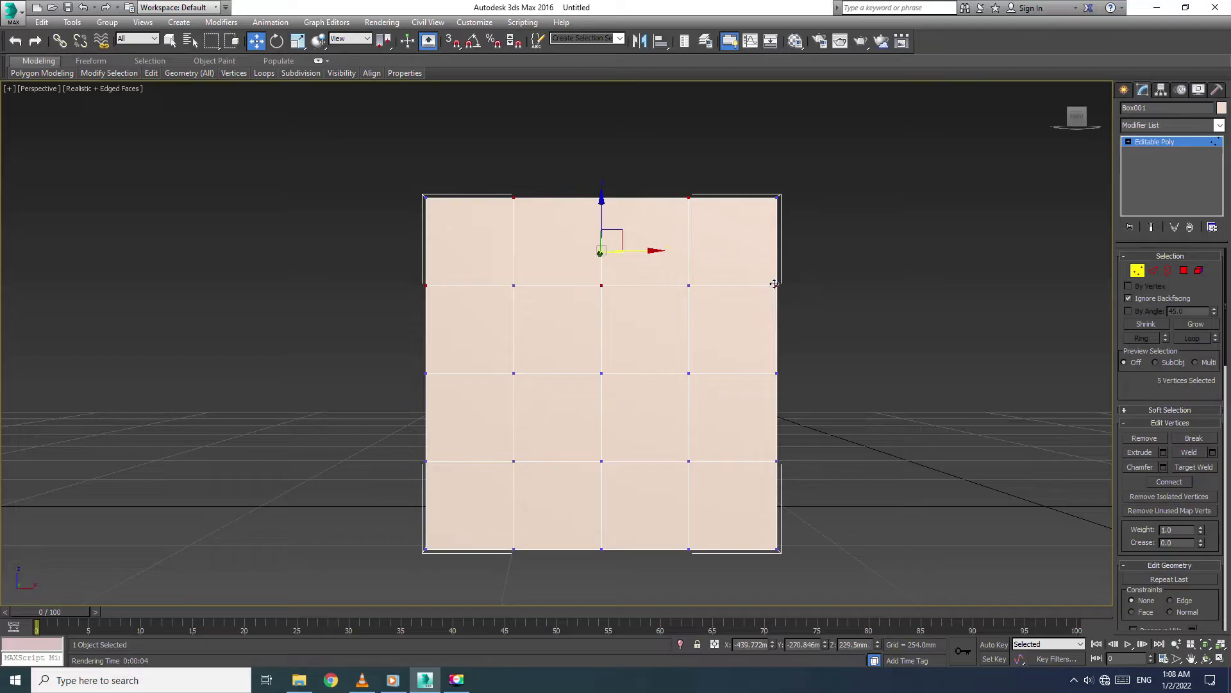
pyautogui.keyDown('ctrl'); pyautogui.click(513, 372); pyautogui.keyUp('ctrl')
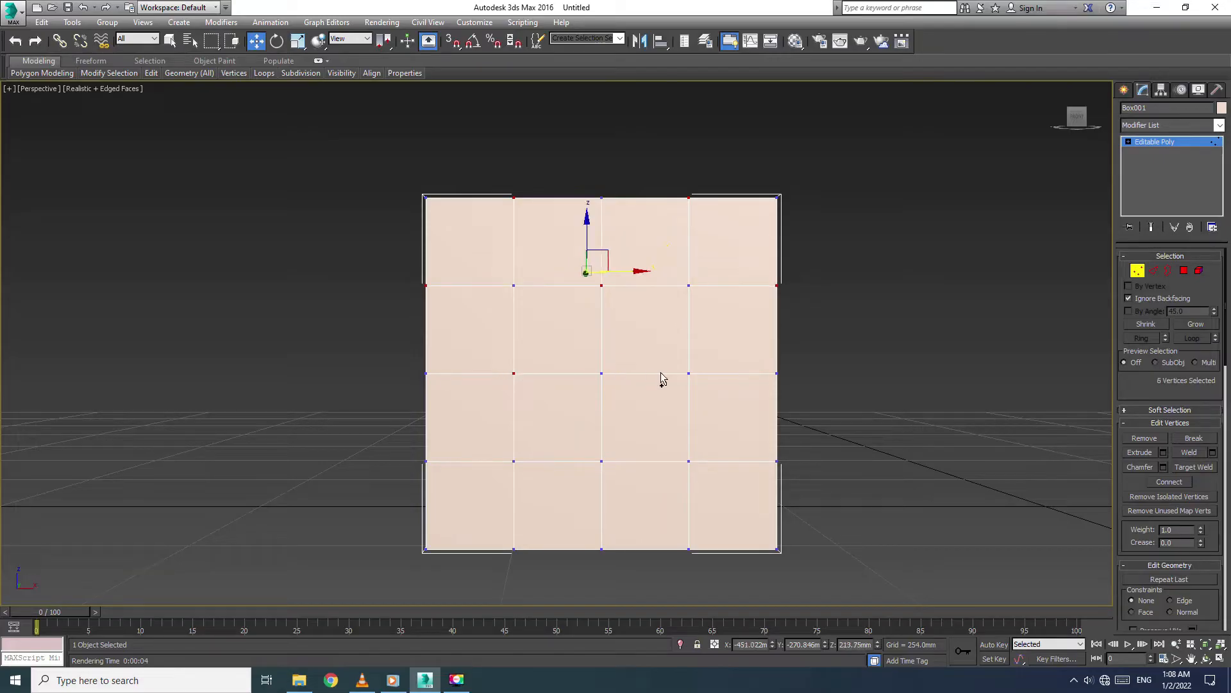
pyautogui.keyDown('ctrl'); pyautogui.click(688, 373); pyautogui.keyUp('ctrl')
pyautogui.keyDown('ctrl'); pyautogui.click(424, 461); pyautogui.keyUp('ctrl')
pyautogui.keyDown('ctrl'); pyautogui.click(602, 460); pyautogui.keyUp('ctrl')
pyautogui.keyDown('ctrl'); pyautogui.click(777, 461); pyautogui.keyUp('ctrl')
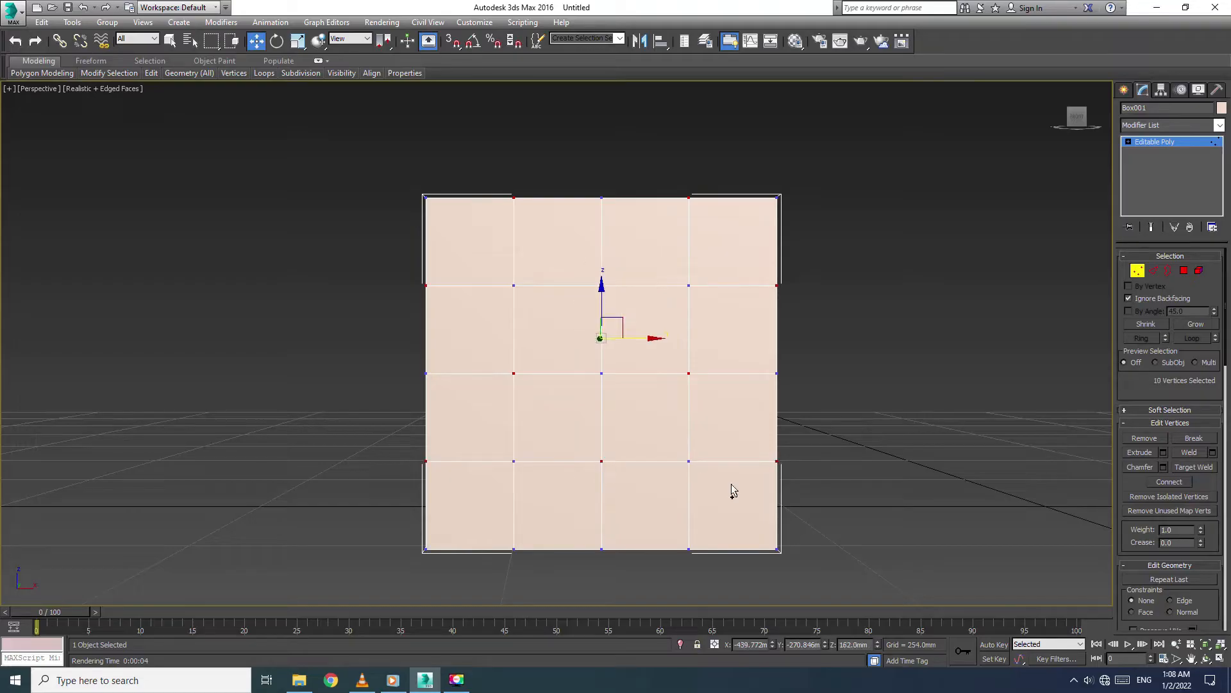
pyautogui.keyDown('ctrl'); pyautogui.click(514, 549); pyautogui.keyUp('ctrl')
pyautogui.keyDown('ctrl'); pyautogui.click(689, 549); pyautogui.keyUp('ctrl')
# Step: Add the alternating vertices of the cube's right face to the selection, continuing the checkerboard pattern without the corners
pyautogui.keyDown('alt'); pyautogui.moveTo(714, 495); pyautogui.dragTo(594, 490, button='middle'); pyautogui.keyUp('alt')
pyautogui.keyDown('ctrl'); pyautogui.click(696, 186); pyautogui.keyUp('ctrl')
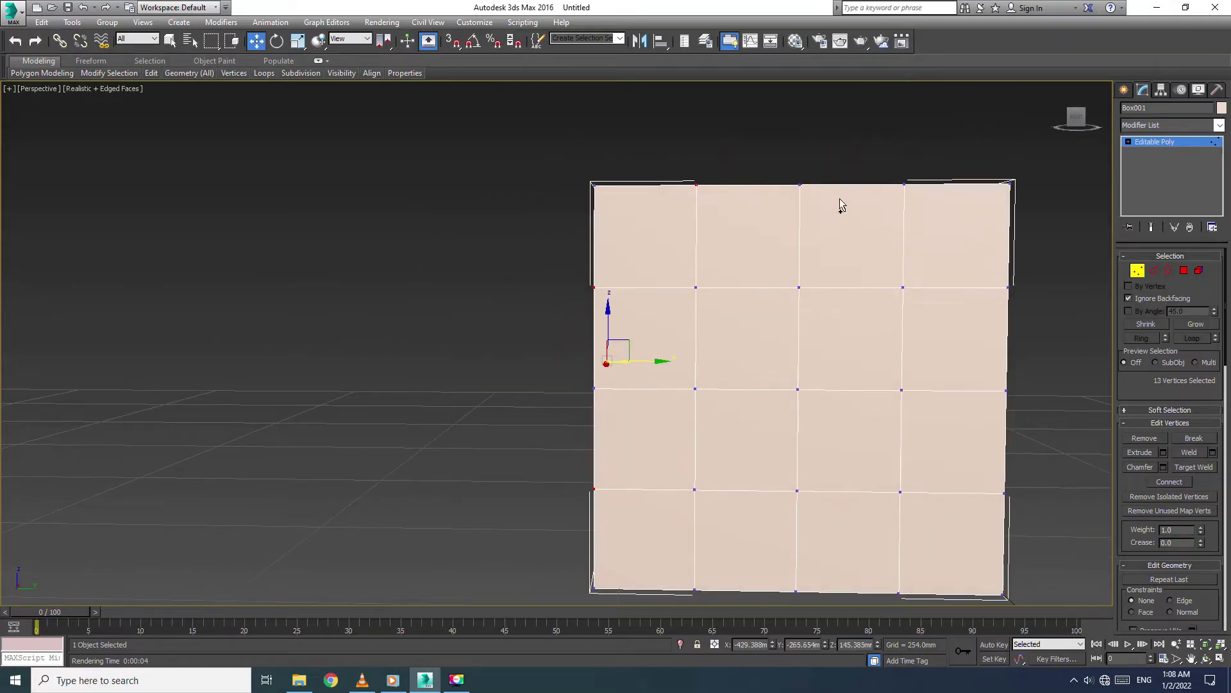
pyautogui.keyDown('ctrl'); pyautogui.click(904, 185); pyautogui.keyUp('ctrl')
pyautogui.keyDown('ctrl'); pyautogui.click(799, 288); pyautogui.keyUp('ctrl')
pyautogui.keyDown('ctrl'); pyautogui.click(1007, 287); pyautogui.keyUp('ctrl')
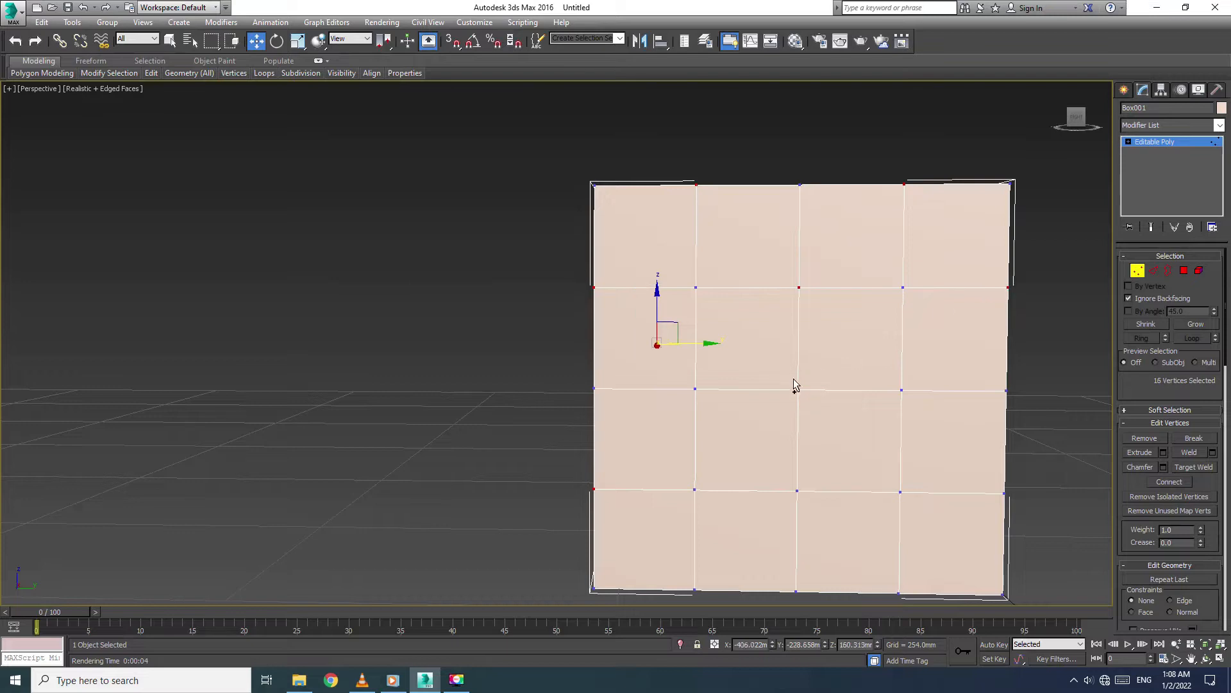
pyautogui.keyDown('ctrl'); pyautogui.click(694, 389); pyautogui.keyUp('ctrl')
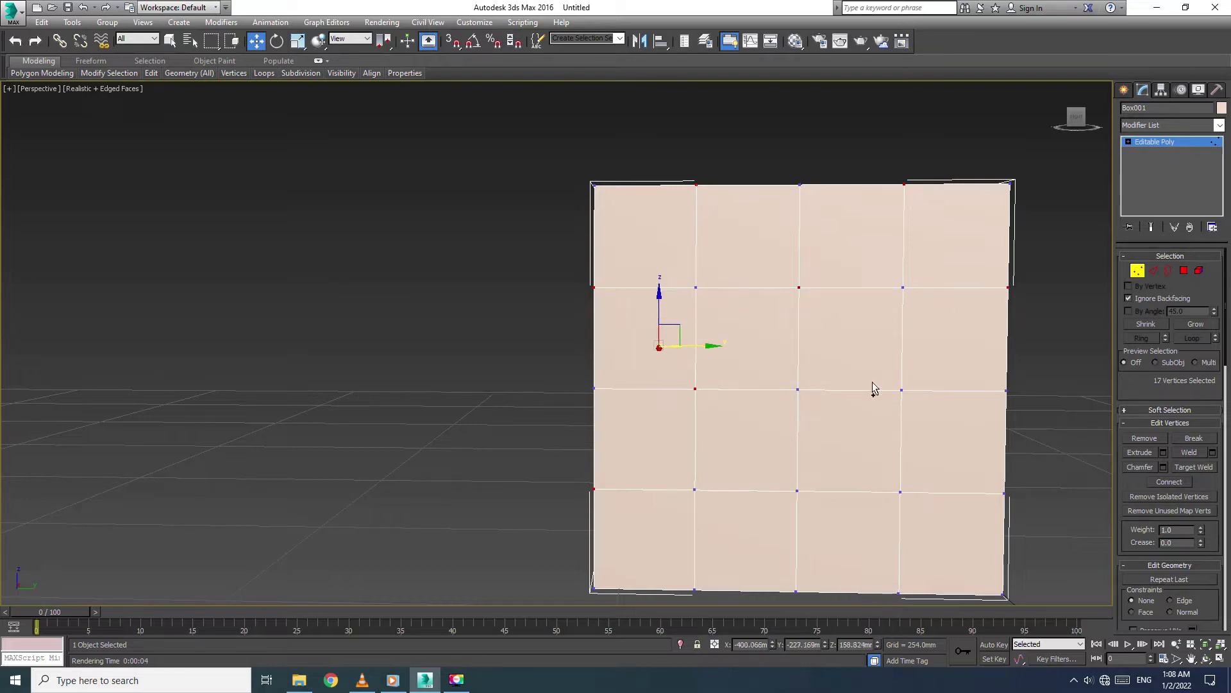
pyautogui.keyDown('ctrl'); pyautogui.click(901, 390); pyautogui.keyUp('ctrl')
pyautogui.keyDown('ctrl'); pyautogui.click(798, 491); pyautogui.keyUp('ctrl')
pyautogui.keyDown('ctrl'); pyautogui.click(1004, 492); pyautogui.keyUp('ctrl')
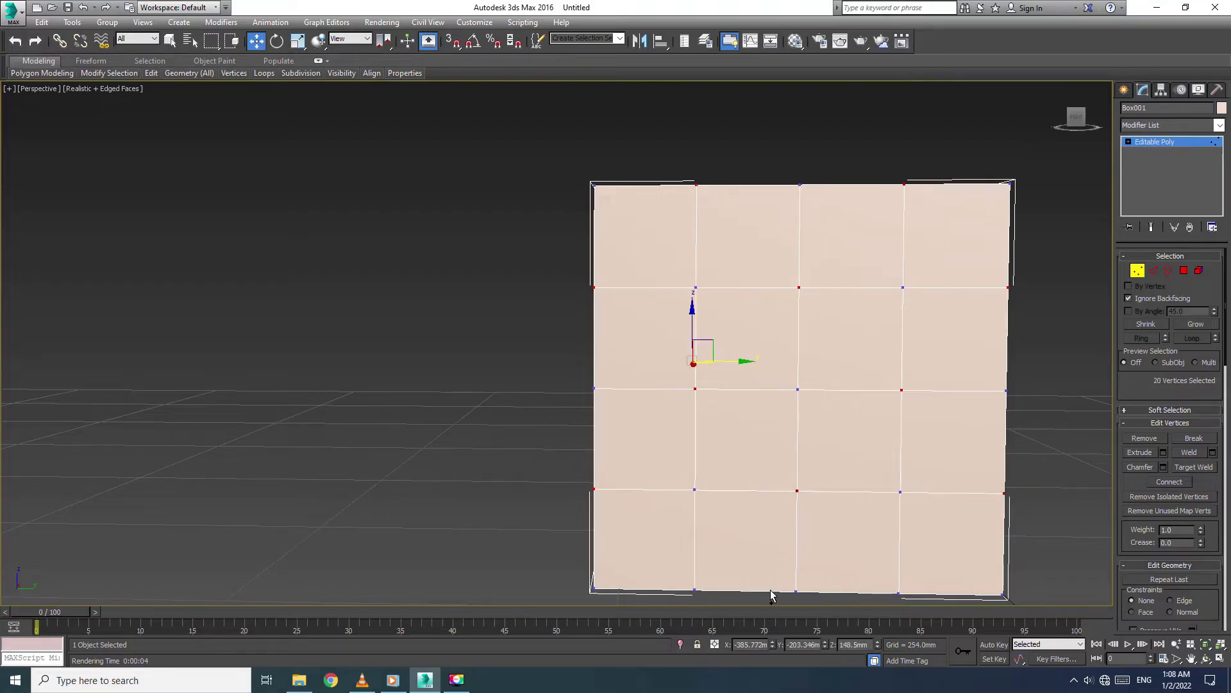
pyautogui.keyDown('ctrl'); pyautogui.click(693, 589); pyautogui.keyUp('ctrl')
pyautogui.keyDown('ctrl'); pyautogui.click(899, 593); pyautogui.keyUp('ctrl')
# Step: Add the alternating vertices of the cube's back face to the selection in the same checkerboard pattern
pyautogui.keyDown('alt'); pyautogui.moveTo(866, 494); pyautogui.dragTo(739, 483, button='middle'); pyautogui.keyUp('alt')
pyautogui.moveTo(881, 437); pyautogui.dragTo(773, 420, button='middle')
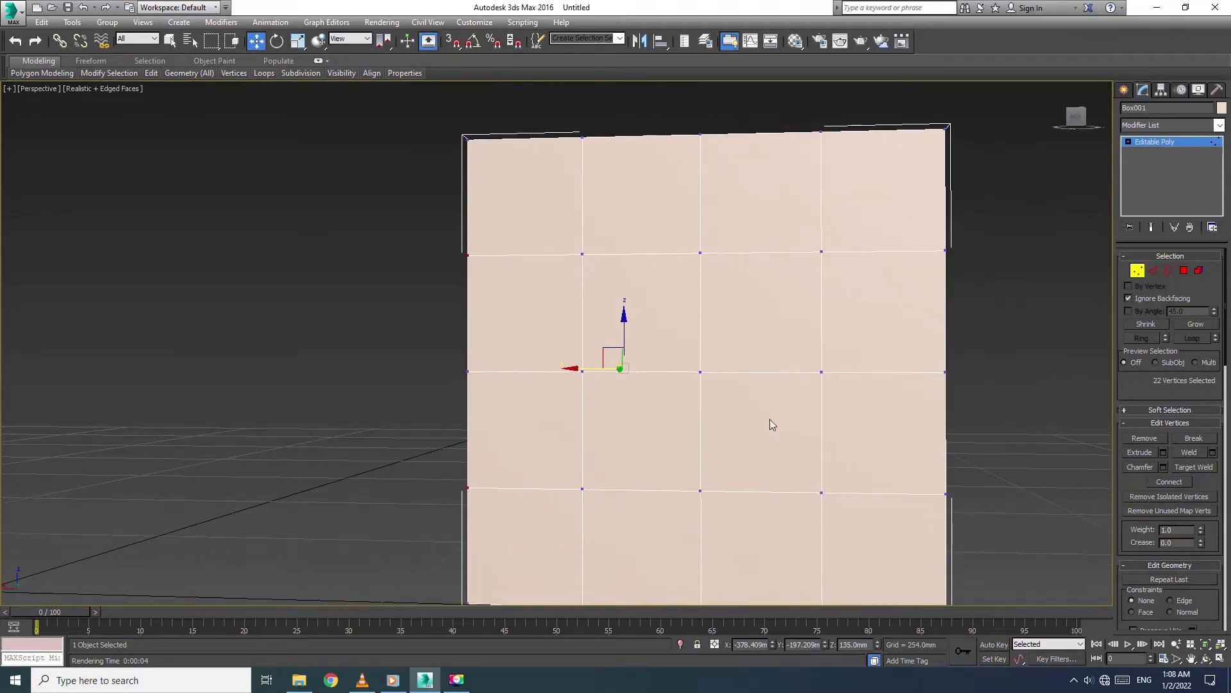
pyautogui.keyDown('ctrl'); pyautogui.click(593, 137); pyautogui.keyUp('ctrl')
pyautogui.keyDown('ctrl'); pyautogui.click(821, 131); pyautogui.keyUp('ctrl')
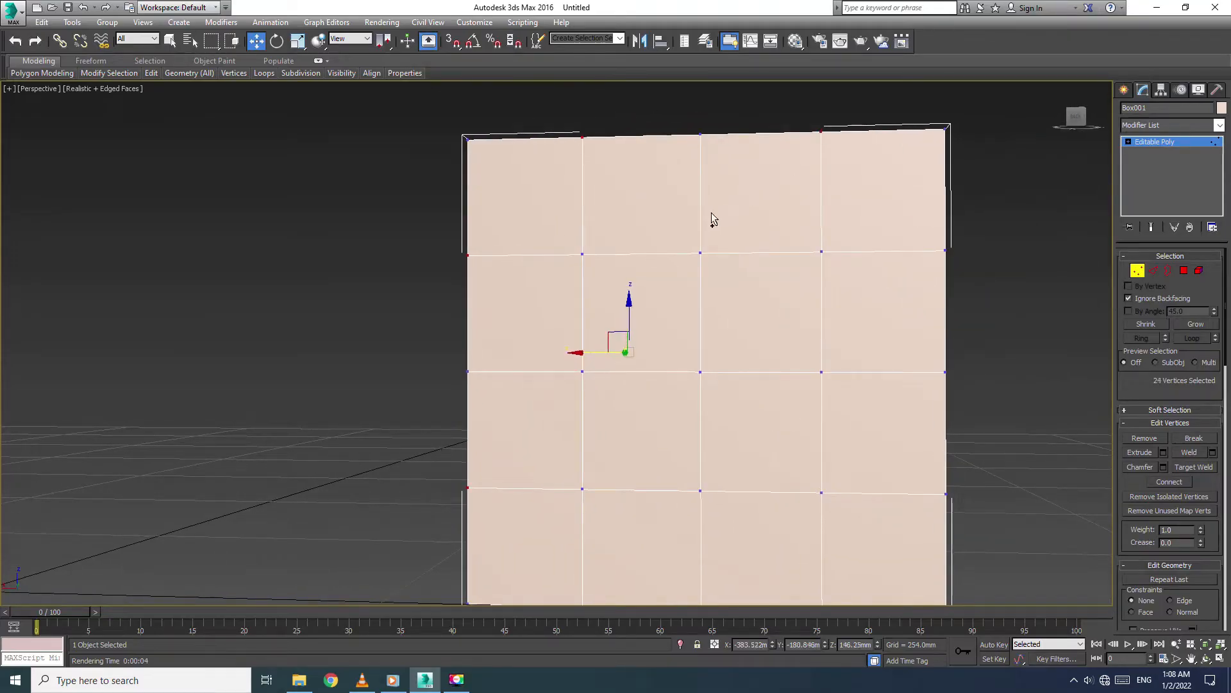
pyautogui.keyDown('ctrl'); pyautogui.click(701, 253); pyautogui.keyUp('ctrl')
pyautogui.keyDown('ctrl'); pyautogui.click(945, 252); pyautogui.keyUp('ctrl')
pyautogui.keyDown('ctrl'); pyautogui.click(583, 371); pyautogui.keyUp('ctrl')
pyautogui.keyDown('ctrl'); pyautogui.click(823, 374); pyautogui.keyUp('ctrl')
pyautogui.keyDown('ctrl'); pyautogui.click(701, 492); pyautogui.keyUp('ctrl')
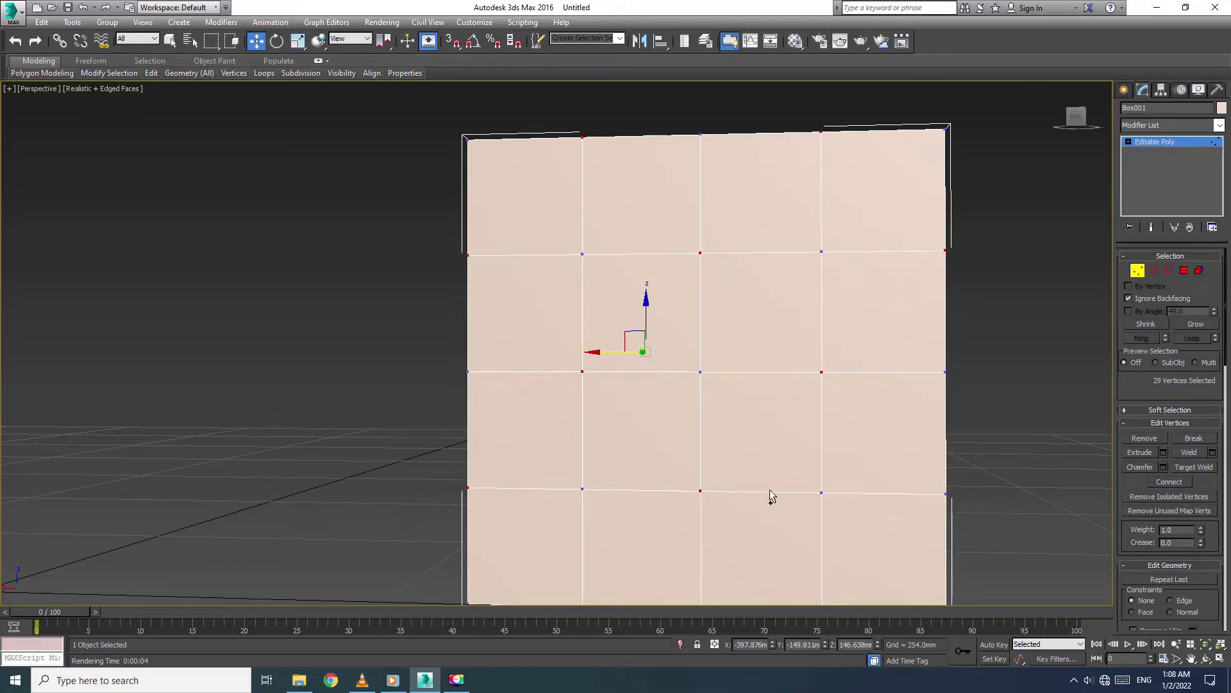
pyautogui.keyDown('ctrl'); pyautogui.click(945, 494); pyautogui.keyUp('ctrl')
pyautogui.scroll(-3, 651, 375)
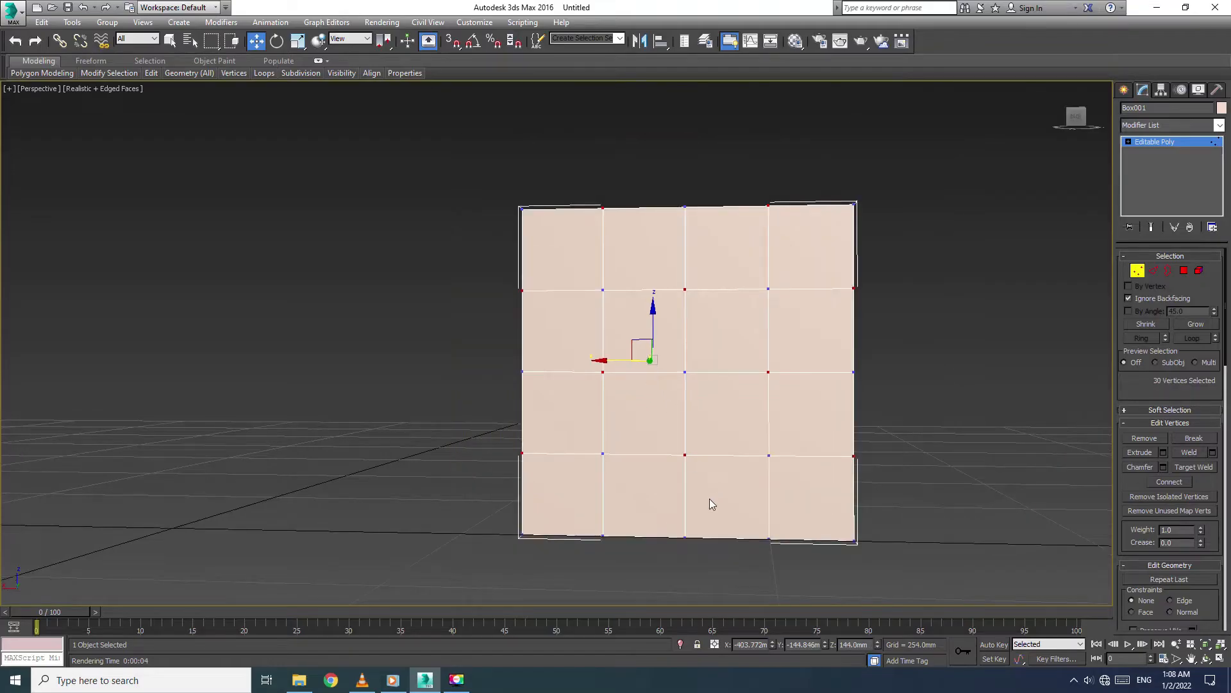
pyautogui.keyDown('ctrl'); pyautogui.click(769, 540); pyautogui.keyUp('ctrl')
pyautogui.keyDown('ctrl'); pyautogui.click(773, 542); pyautogui.keyUp('ctrl')
pyautogui.press('super')
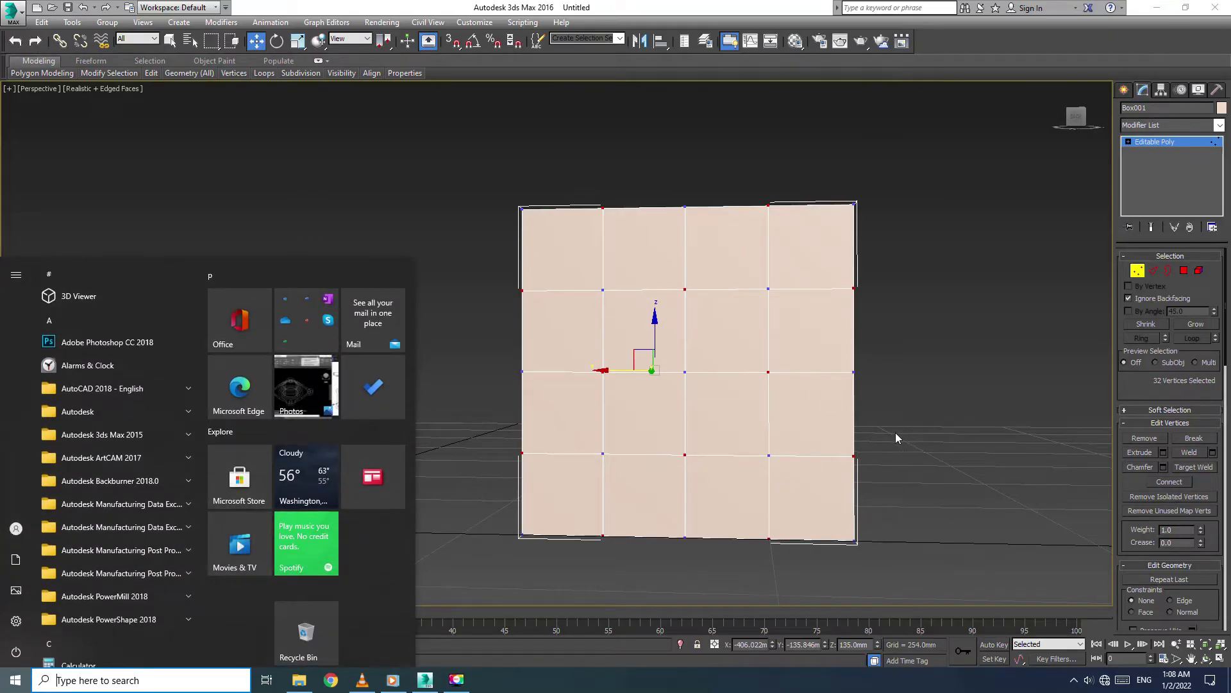
pyautogui.press('super')
# Step: Add the alternating vertices of the cube's left face to the selection, from its upper to its lower edge
pyautogui.keyDown('alt'); pyautogui.moveTo(903, 434); pyautogui.dragTo(794, 438, button='middle'); pyautogui.keyUp('alt')
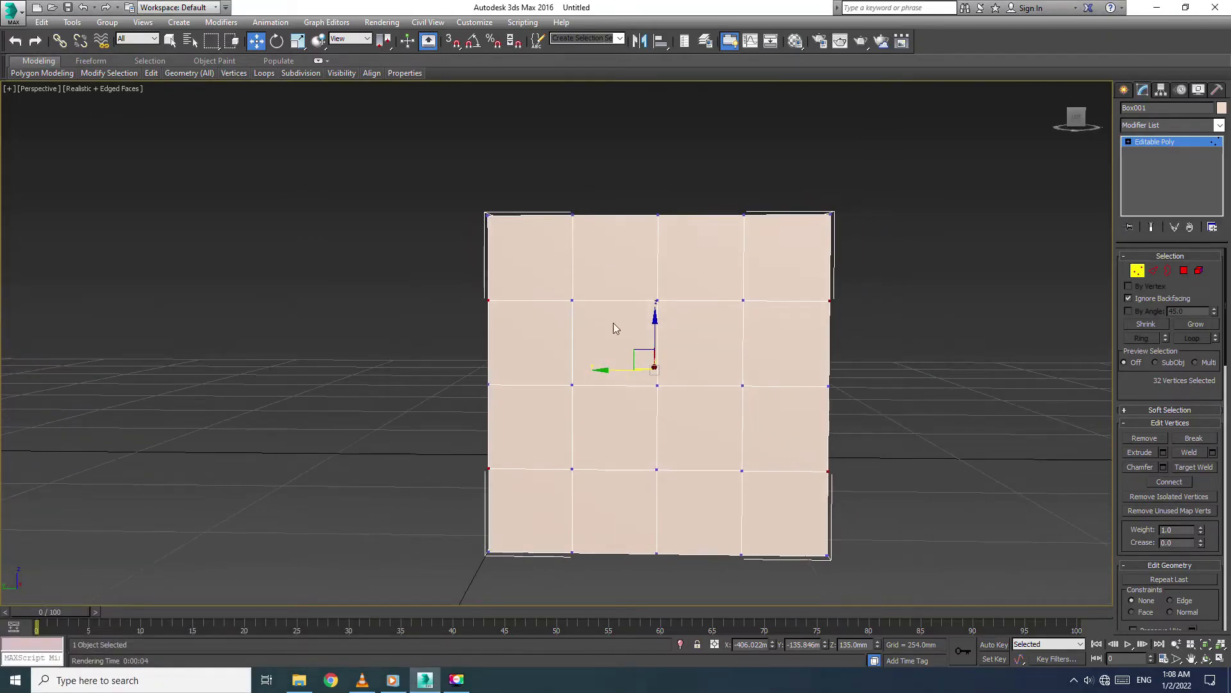
pyautogui.keyDown('ctrl'); pyautogui.click(573, 215); pyautogui.keyUp('ctrl')
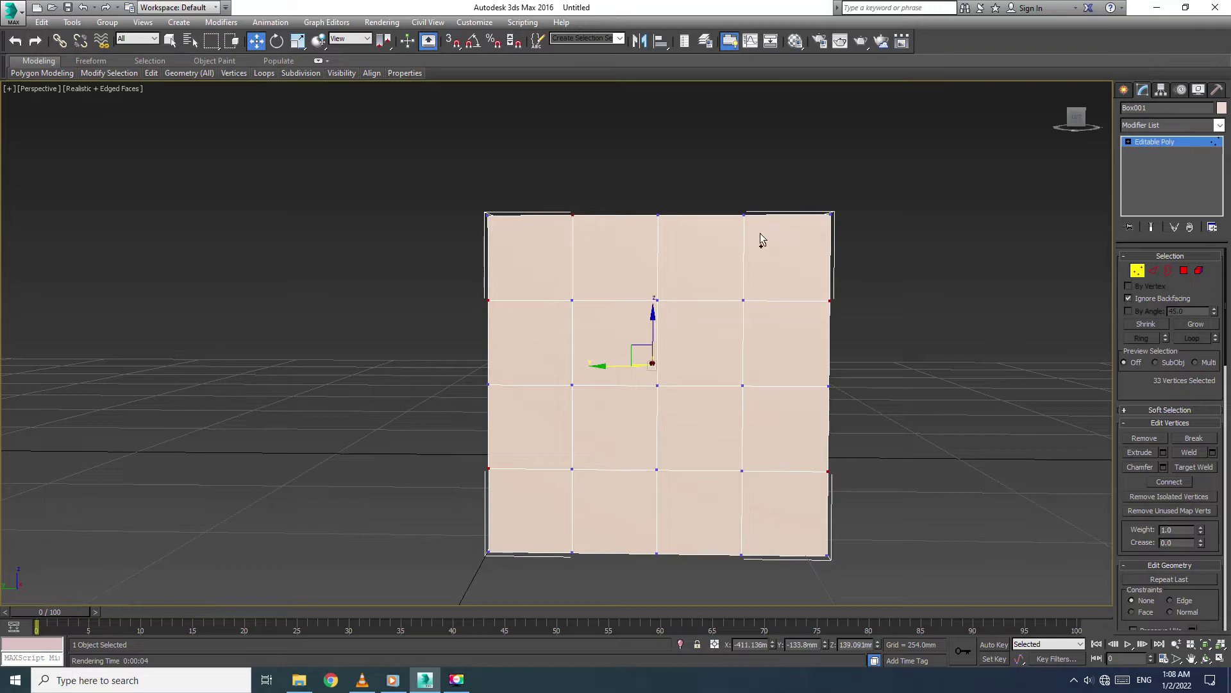
pyautogui.keyDown('ctrl'); pyautogui.click(744, 215); pyautogui.keyUp('ctrl')
pyautogui.keyDown('ctrl'); pyautogui.click(656, 301); pyautogui.keyUp('ctrl')
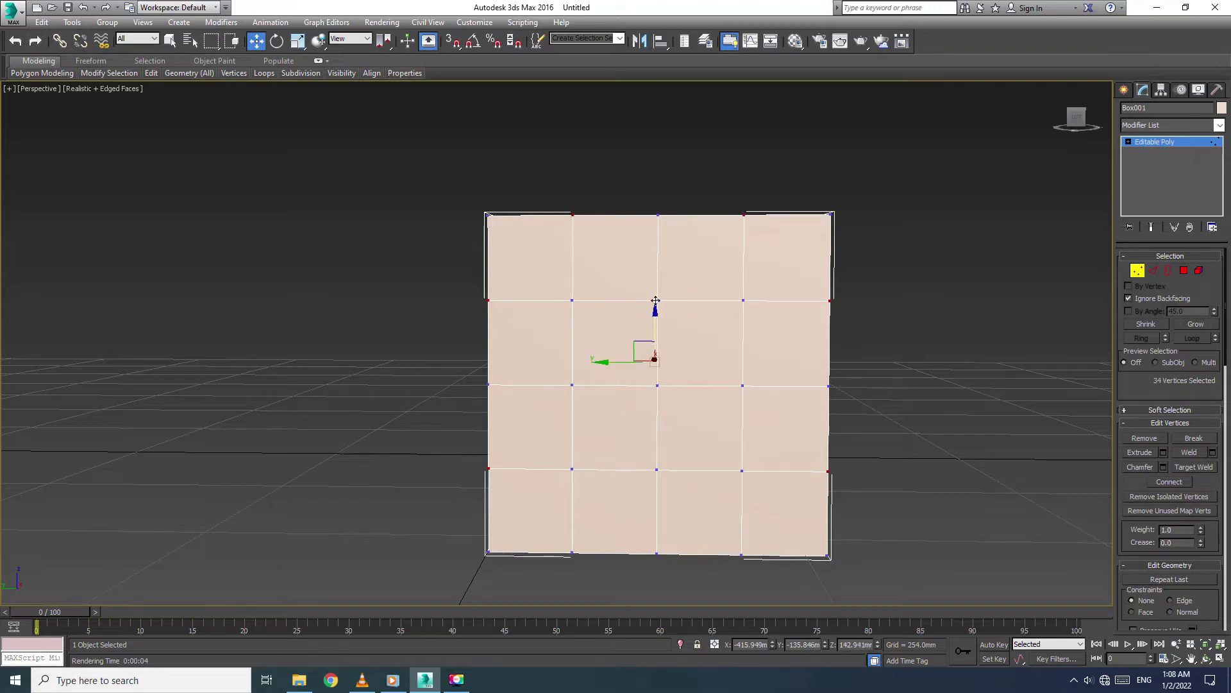
pyautogui.keyDown('ctrl'); pyautogui.click(572, 386); pyautogui.keyUp('ctrl')
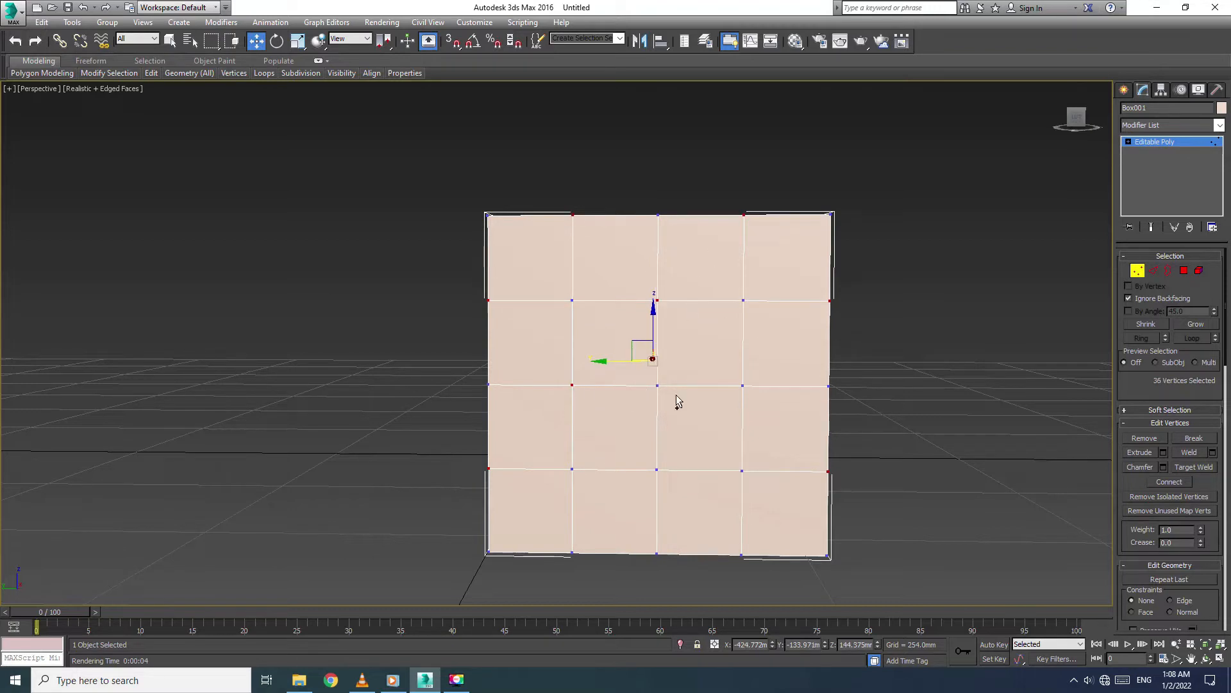
pyautogui.keyDown('ctrl'); pyautogui.click(742, 385); pyautogui.keyUp('ctrl')
pyautogui.keyDown('ctrl'); pyautogui.click(657, 468); pyautogui.keyUp('ctrl')
pyautogui.keyDown('ctrl'); pyautogui.click(571, 554); pyautogui.keyUp('ctrl')
pyautogui.keyDown('ctrl'); pyautogui.click(743, 555); pyautogui.keyUp('ctrl')
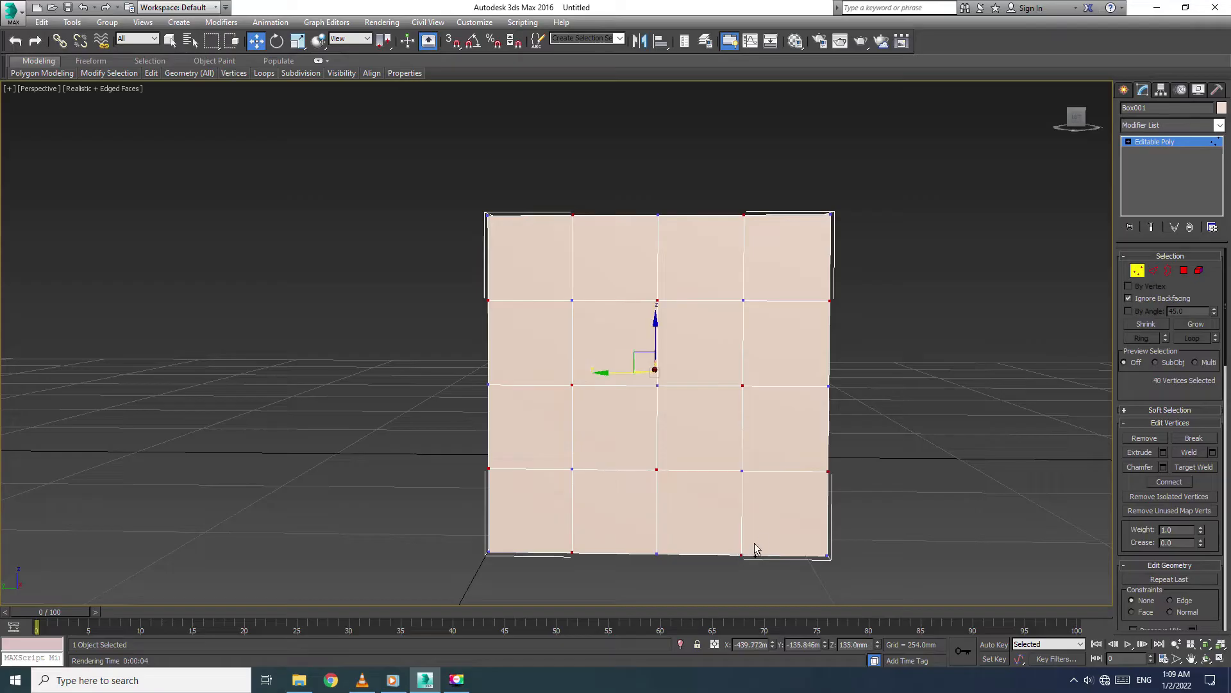
# Step: Add the four inner vertices surrounding the centre of the cube's bottom face, one on each side, to the selection
pyautogui.keyDown('alt'); pyautogui.moveTo(775, 520); pyautogui.dragTo(664, 402, button='middle'); pyautogui.keyUp('alt')
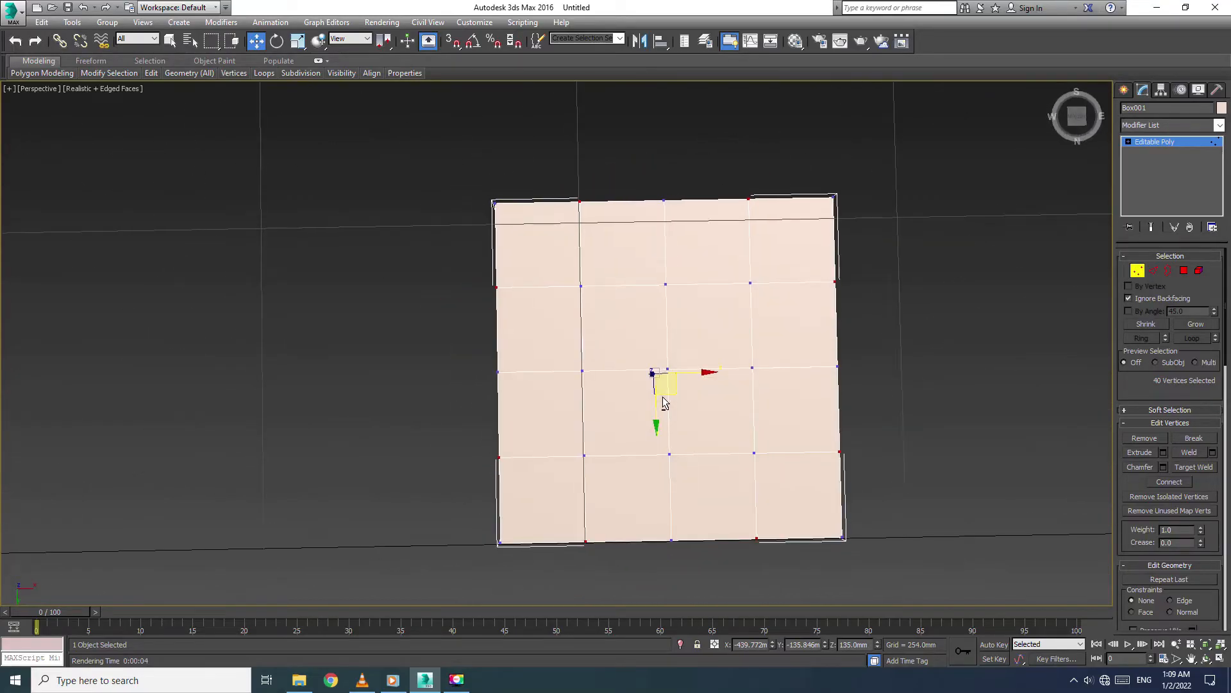
pyautogui.keyDown('ctrl'); pyautogui.click(665, 285); pyautogui.keyUp('ctrl')
pyautogui.keyDown('ctrl'); pyautogui.click(583, 370); pyautogui.keyUp('ctrl')
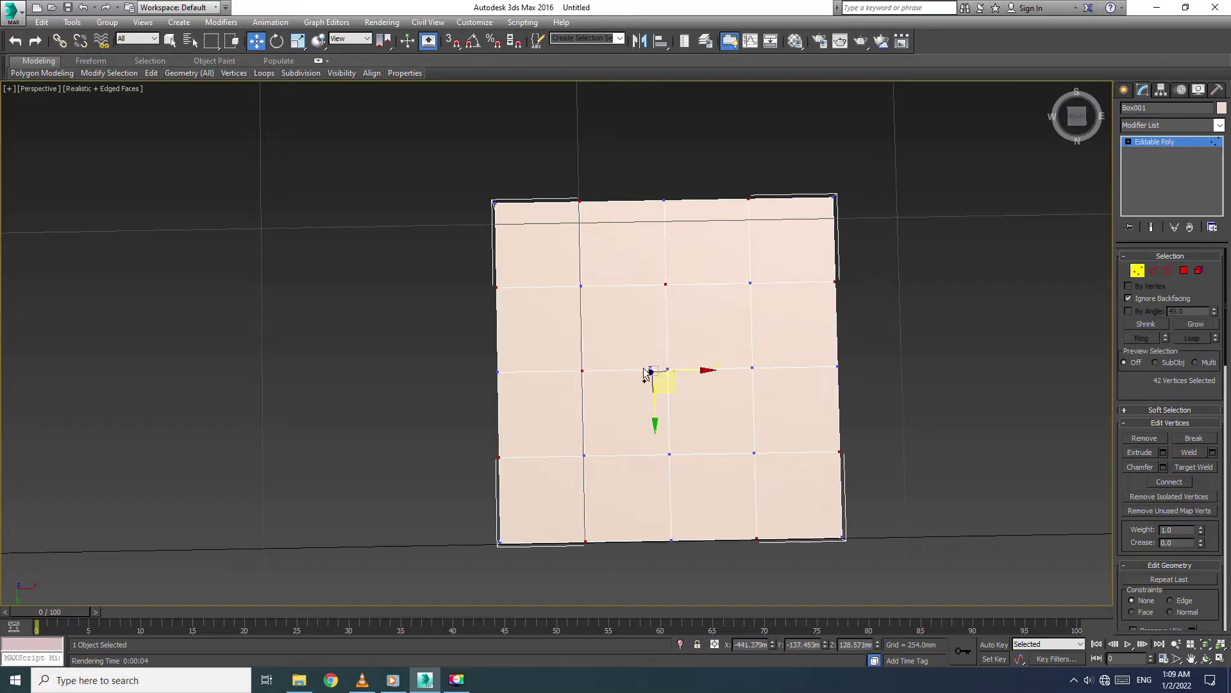
pyautogui.keyDown('ctrl'); pyautogui.click(755, 369); pyautogui.keyUp('ctrl')
pyautogui.keyDown('ctrl'); pyautogui.click(667, 454); pyautogui.keyUp('ctrl')
# Step: Add the four vertices directly beside the top face's centre vertex to the selection, and connect all selected vertices with diagonal edges
pyautogui.keyDown('alt'); pyautogui.moveTo(695, 349); pyautogui.dragTo(656, 521, button='middle'); pyautogui.keyUp('alt')
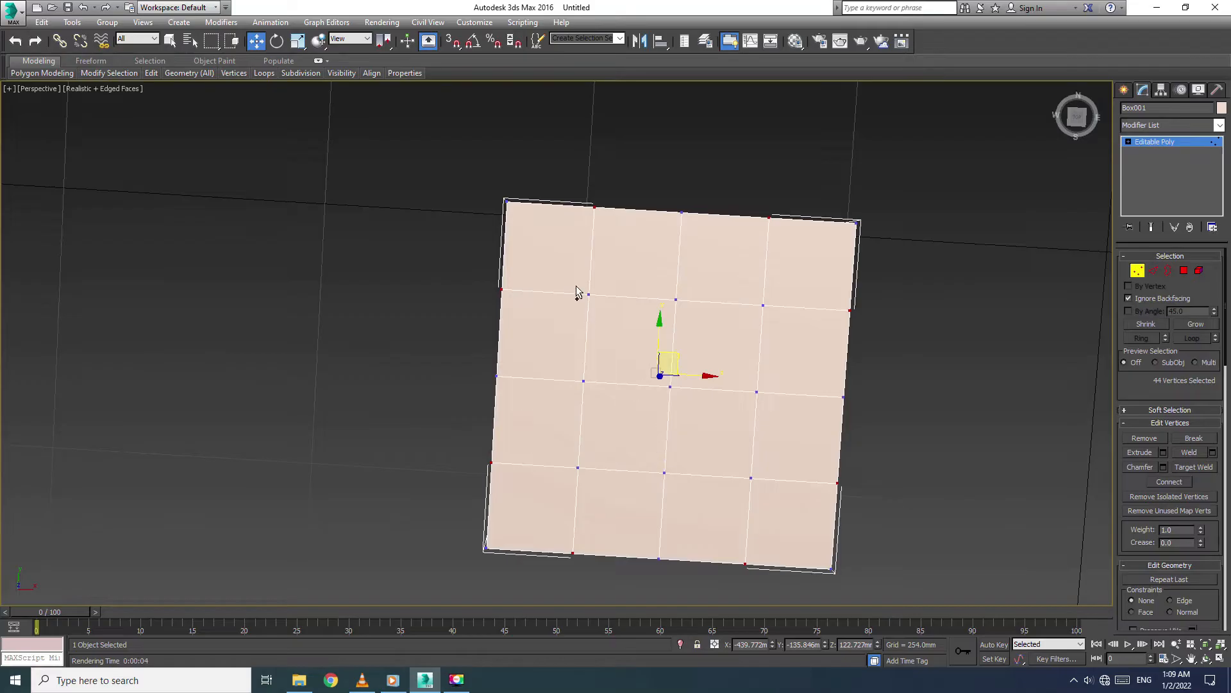
pyautogui.keyDown('ctrl'); pyautogui.click(676, 300); pyautogui.keyUp('ctrl')
pyautogui.keyDown('ctrl'); pyautogui.click(582, 381); pyautogui.keyUp('ctrl')
pyautogui.keyDown('ctrl'); pyautogui.click(756, 392); pyautogui.keyUp('ctrl')
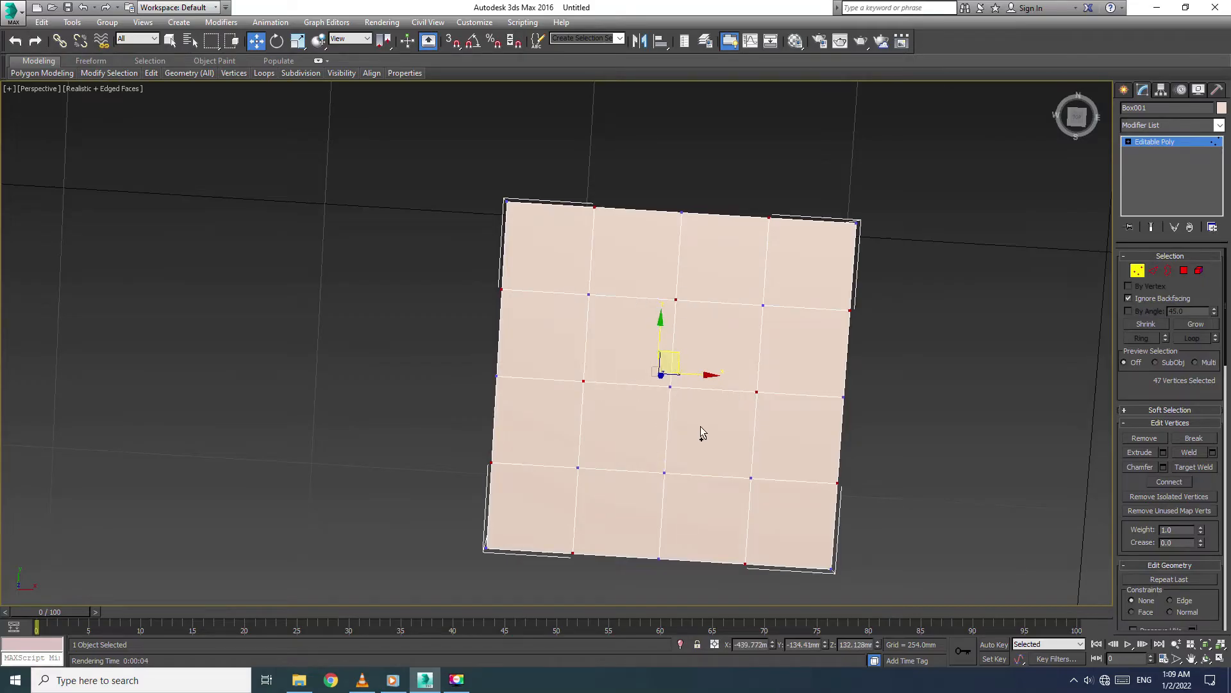
pyautogui.keyDown('ctrl'); pyautogui.click(664, 474); pyautogui.keyUp('ctrl')
pyautogui.keyDown('alt'); pyautogui.moveTo(664, 489); pyautogui.dragTo(629, 330, button='middle'); pyautogui.keyUp('alt')
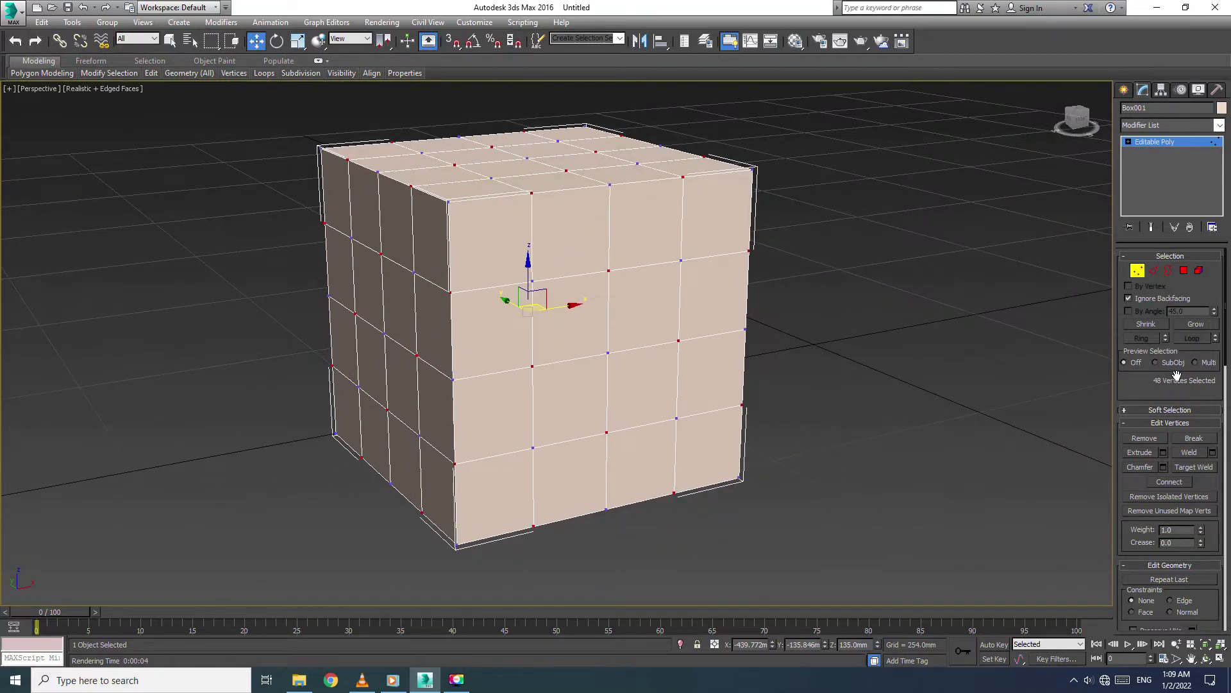
pyautogui.click(1170, 481)
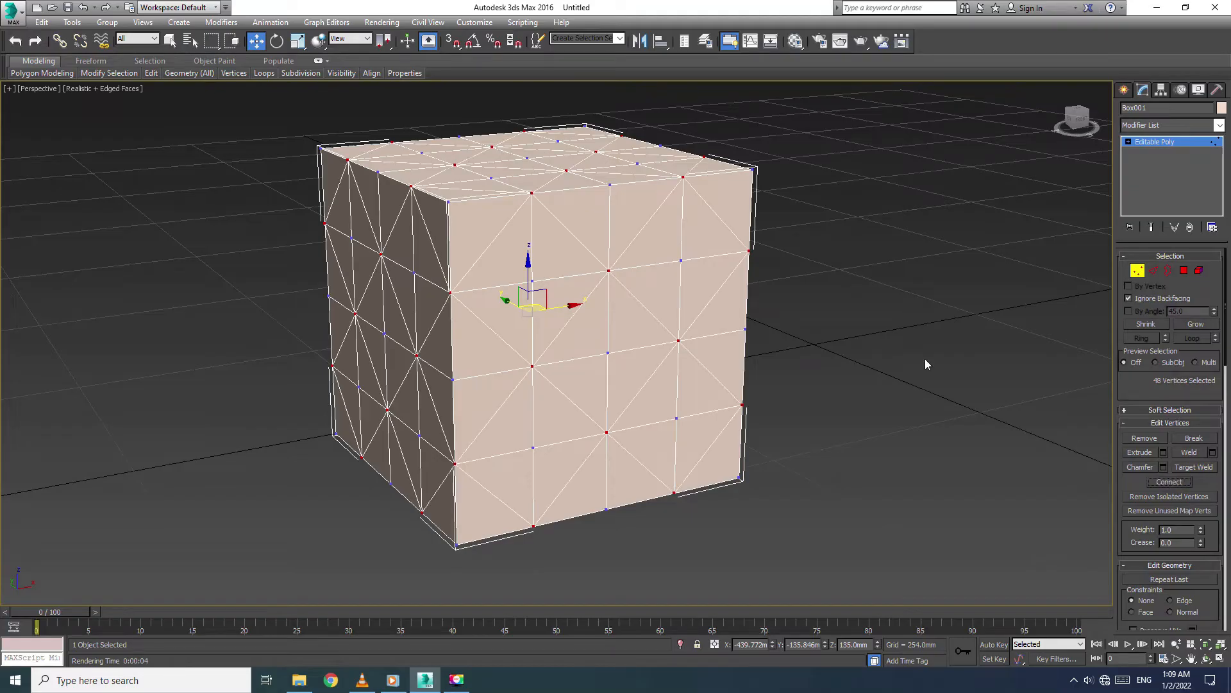
# Step: Add a TurboSmooth modifier to the cube and set it to 2 iterations
pyautogui.moveTo(813, 286); pyautogui.dragTo(805, 316, button='middle')
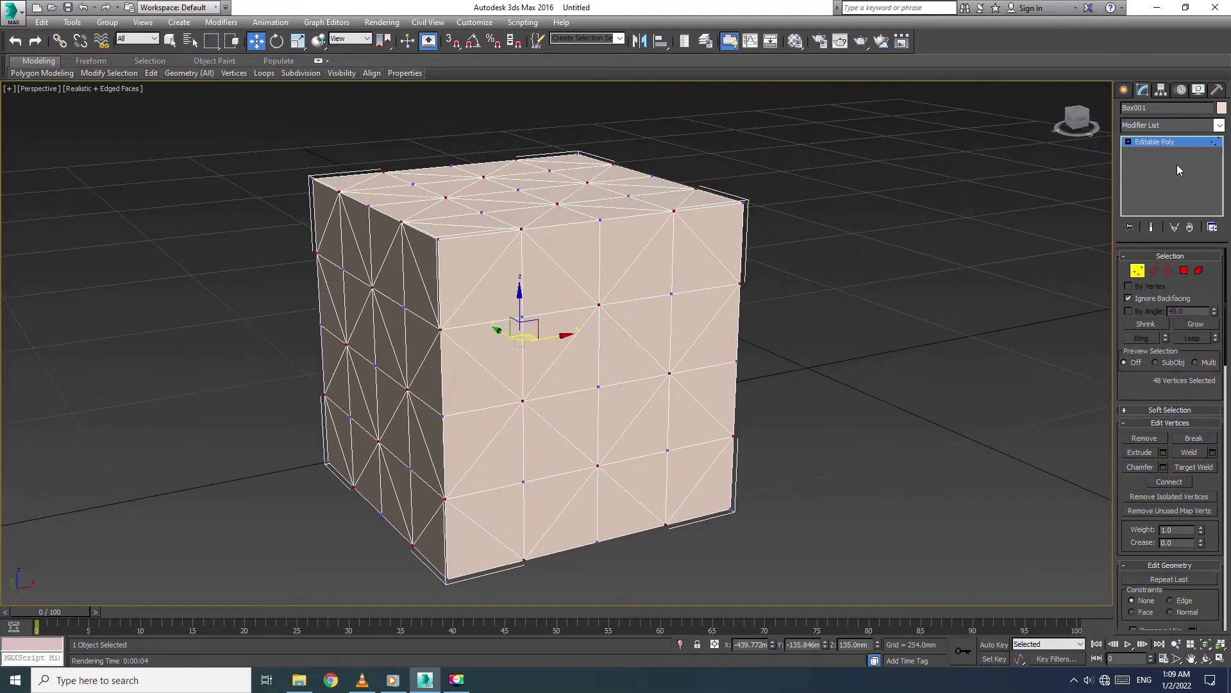
pyautogui.click(1219, 126)
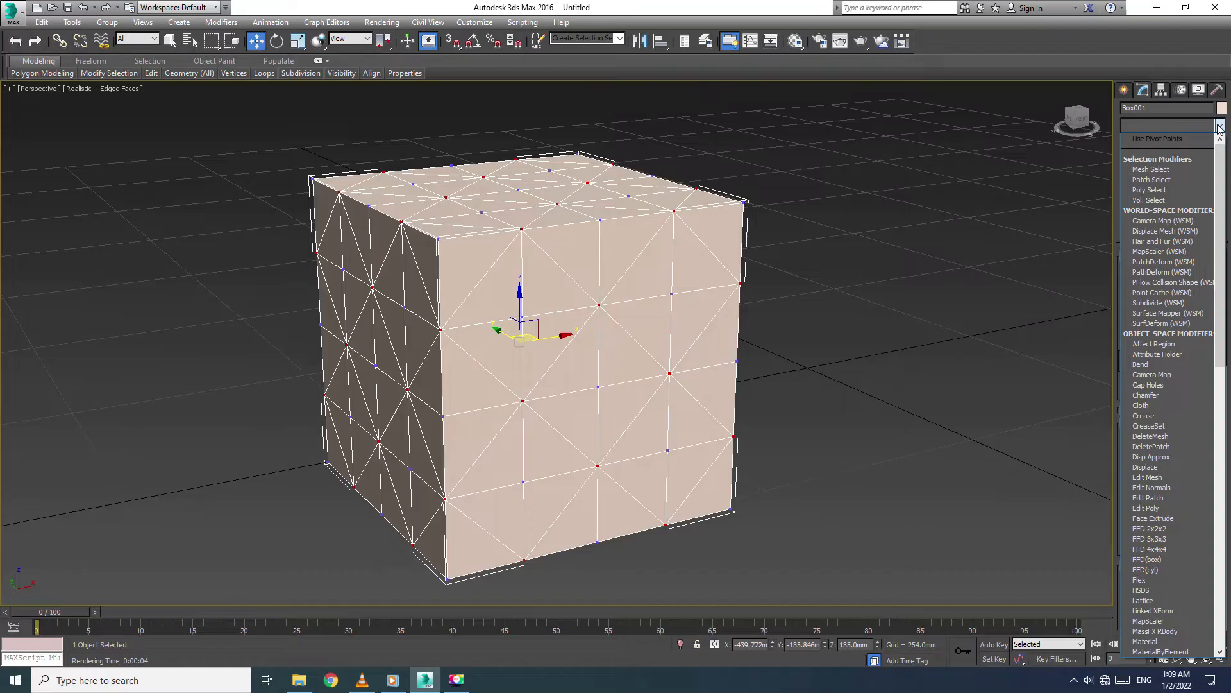
pyautogui.press('t')
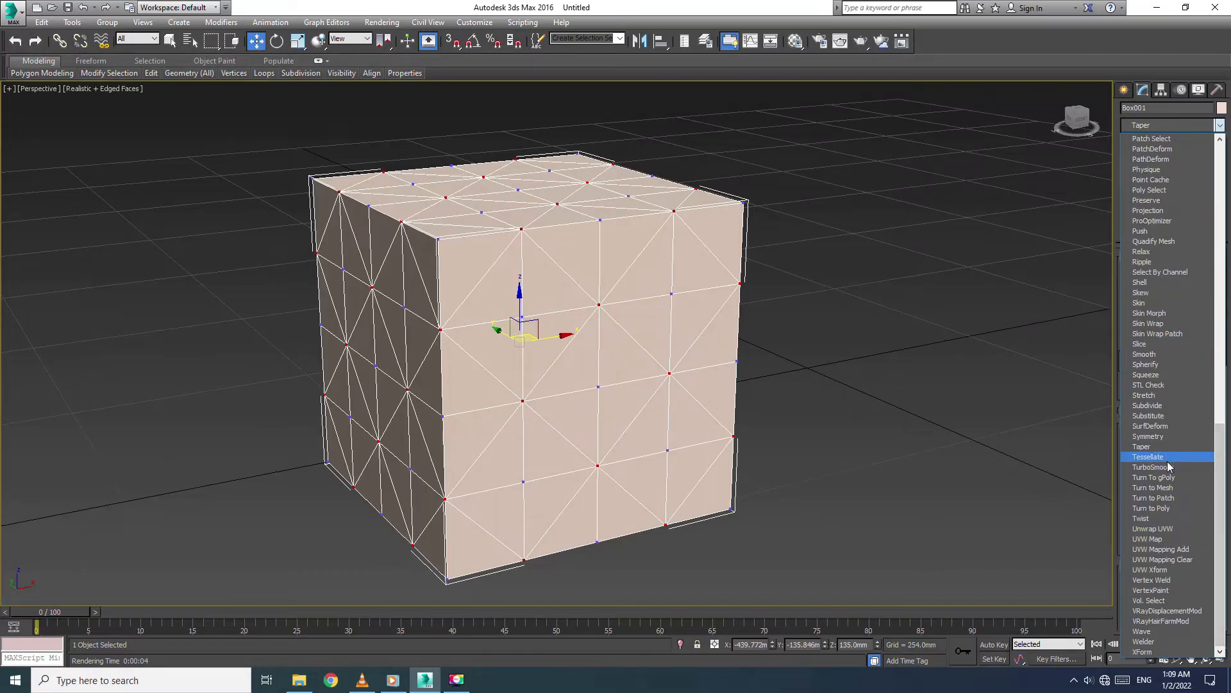
pyautogui.click(1152, 468)
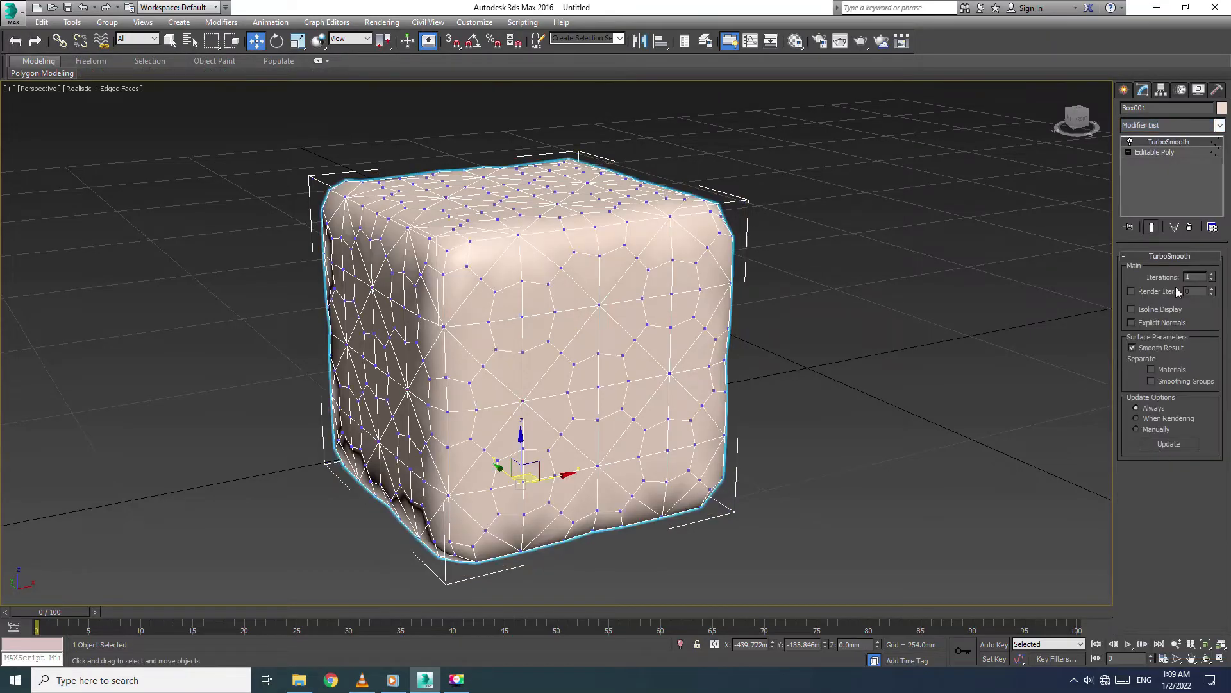
pyautogui.click(1212, 275)
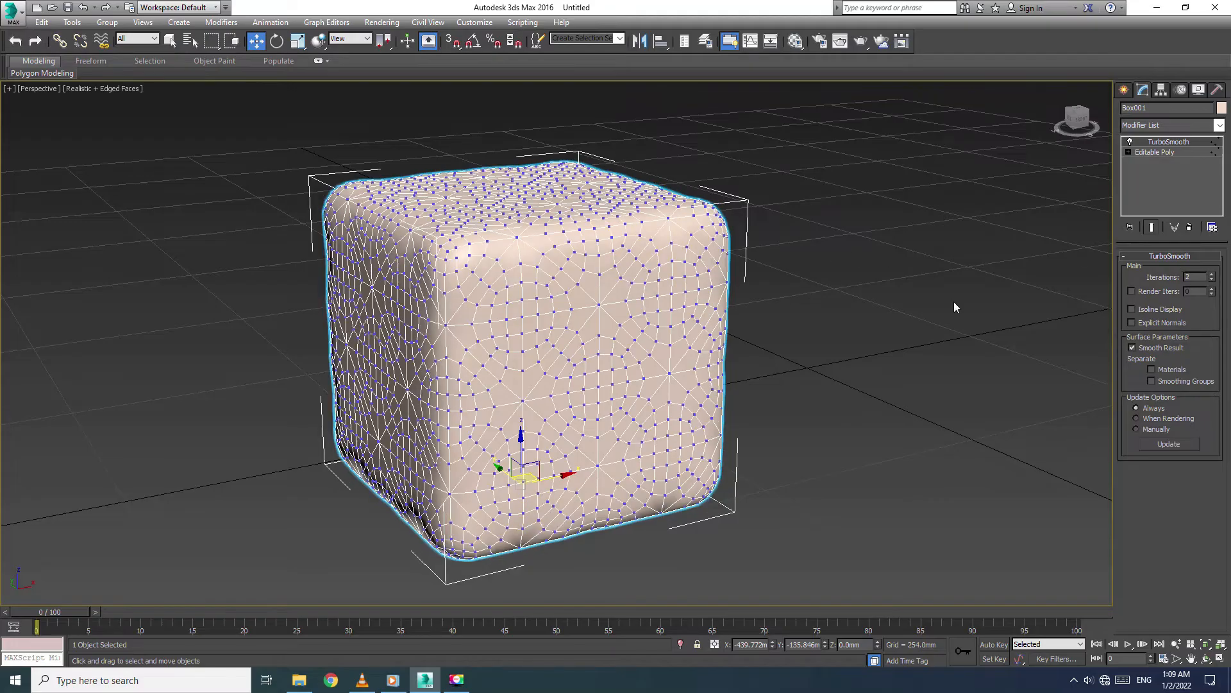
# Step: Return to the Editable Poly level with the end result shown, and extrude the selected vertices by -25.427 mm with a 13.025 mm width
pyautogui.click(1160, 151)
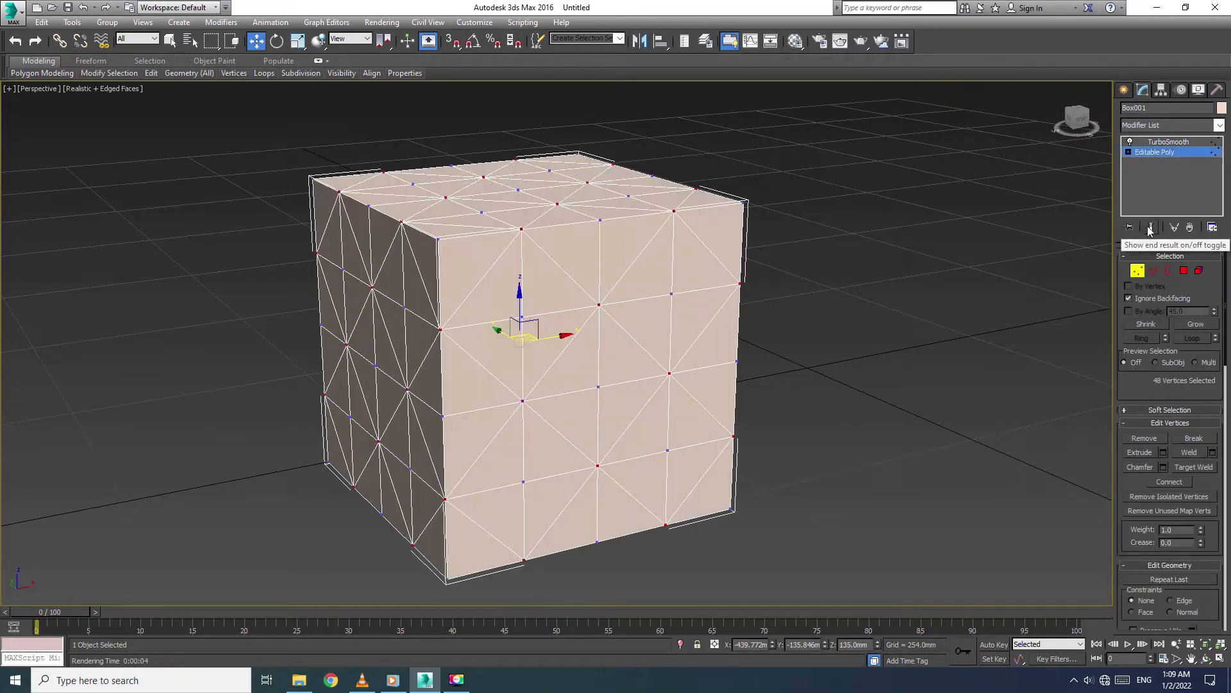
pyautogui.click(1152, 228)
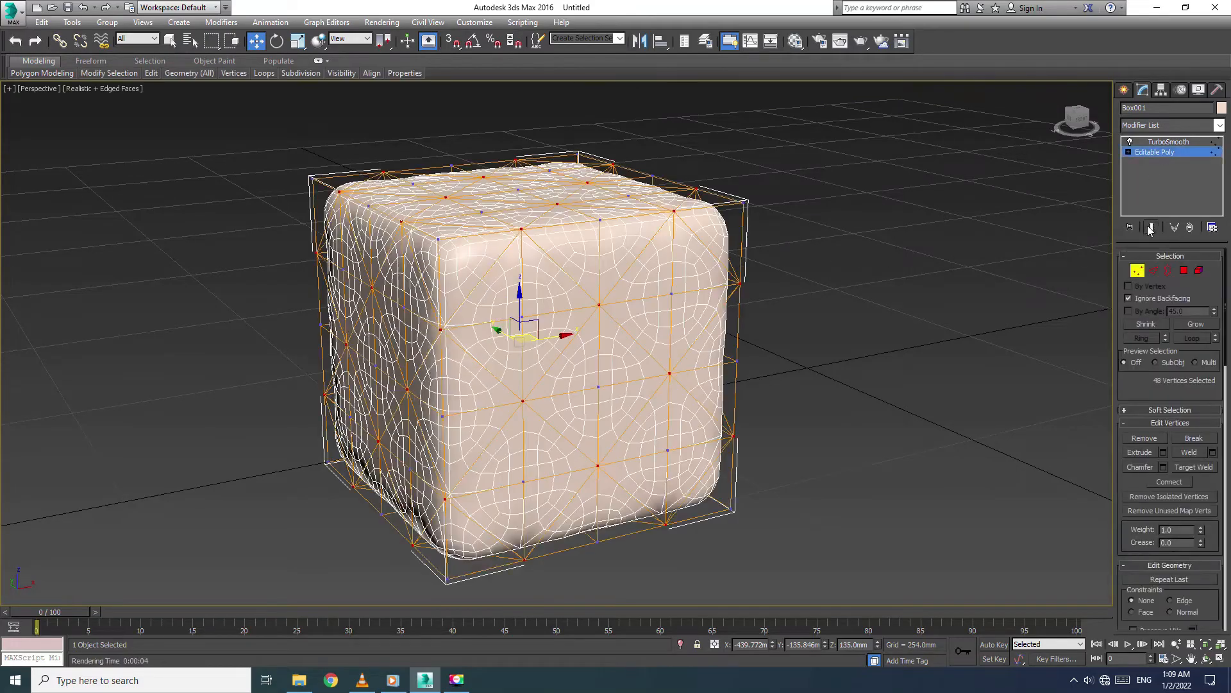
pyautogui.click(1164, 452)
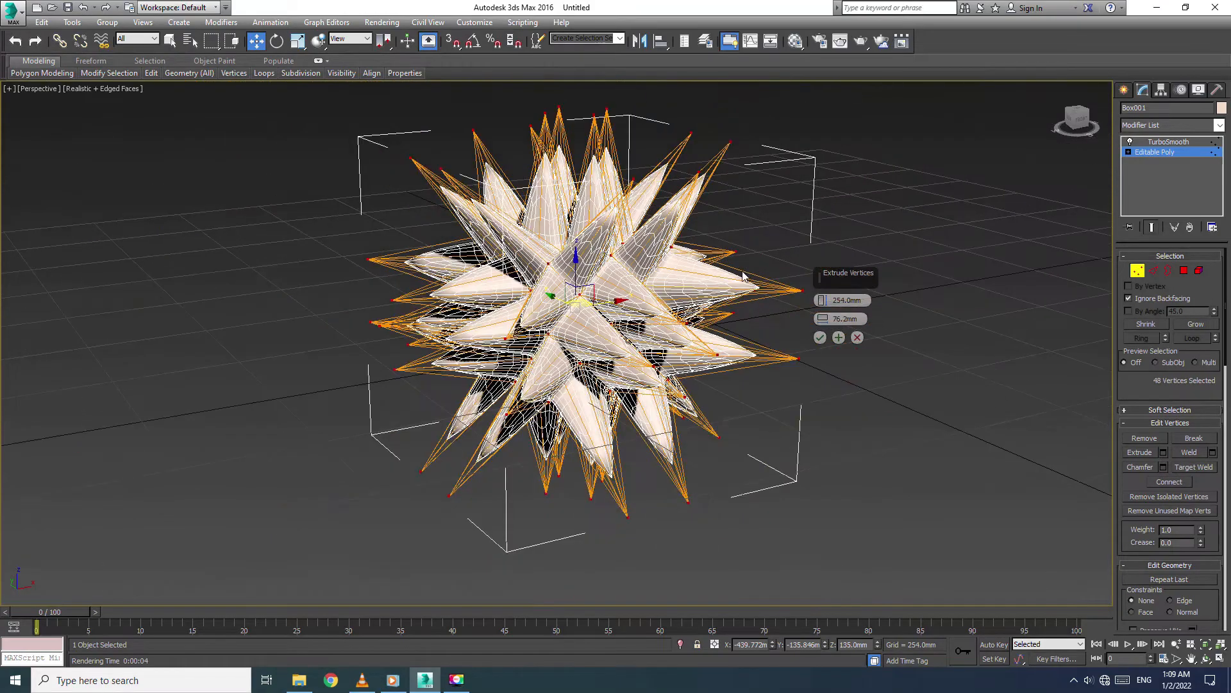
pyautogui.moveTo(844, 296); pyautogui.dragTo(830, 375)
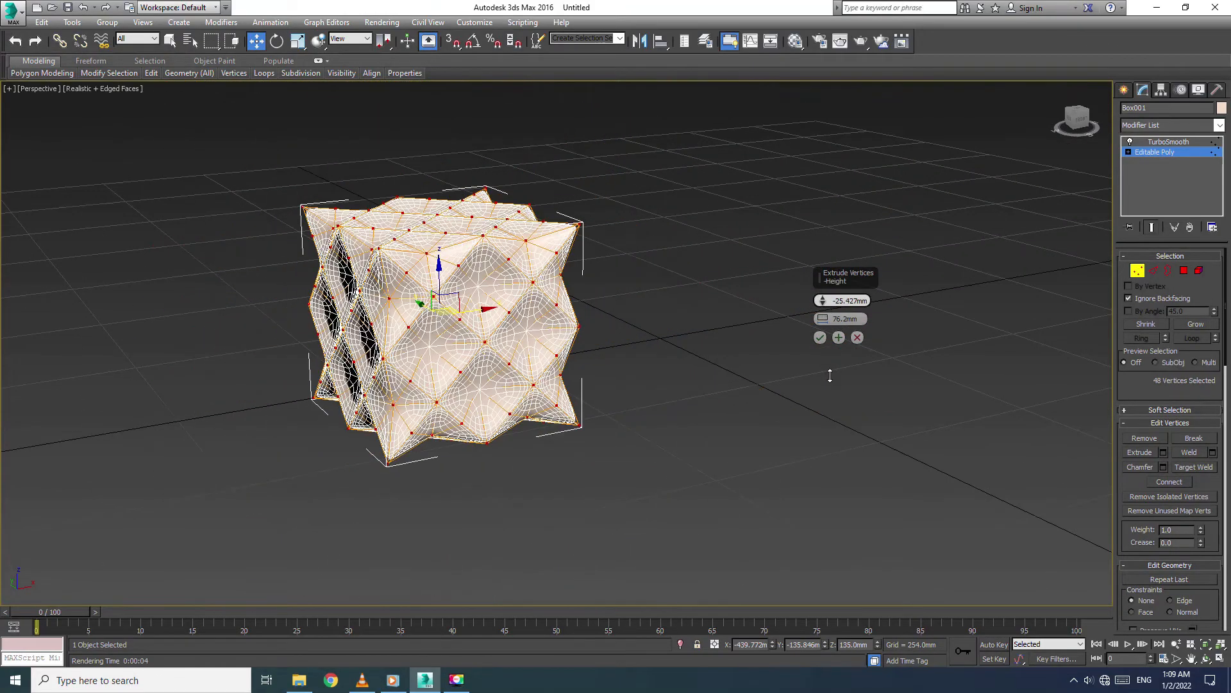
pyautogui.moveTo(825, 317); pyautogui.dragTo(825, 334)
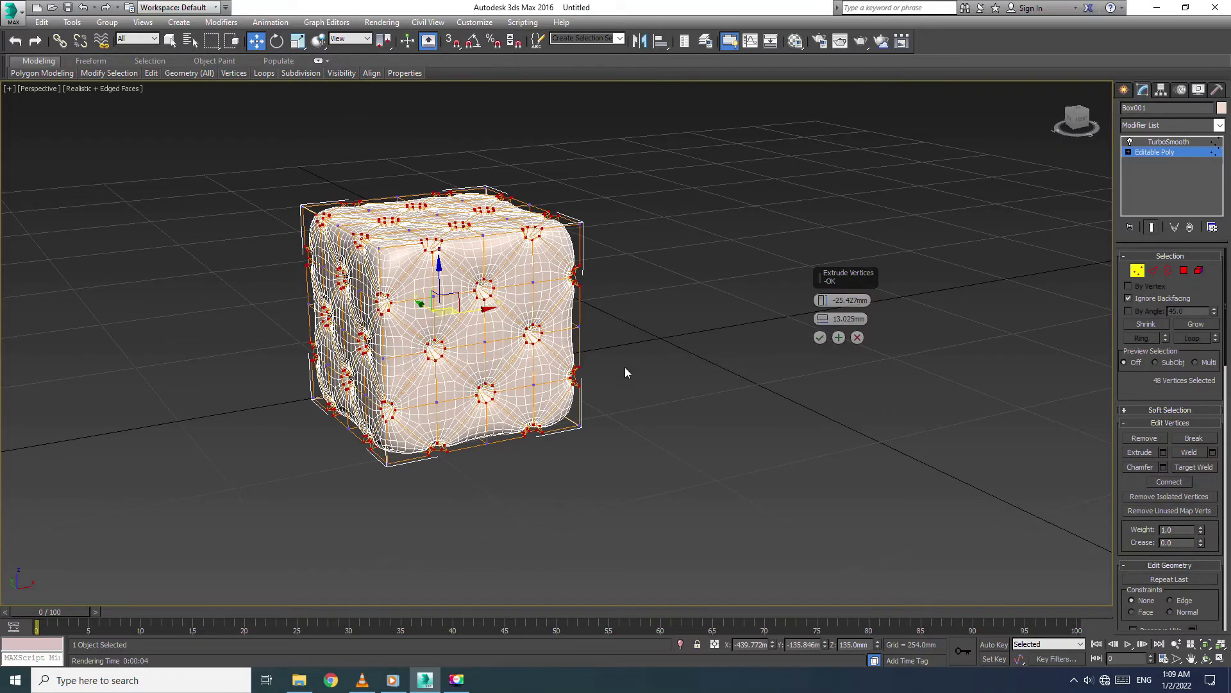
# Step: Deepen the vertex extrusion to a height of about -122.6 mm, narrow its width to about 8.2 mm, and apply it
pyautogui.keyDown('alt'); pyautogui.moveTo(569, 349); pyautogui.dragTo(598, 335, button='middle'); pyautogui.keyUp('alt')
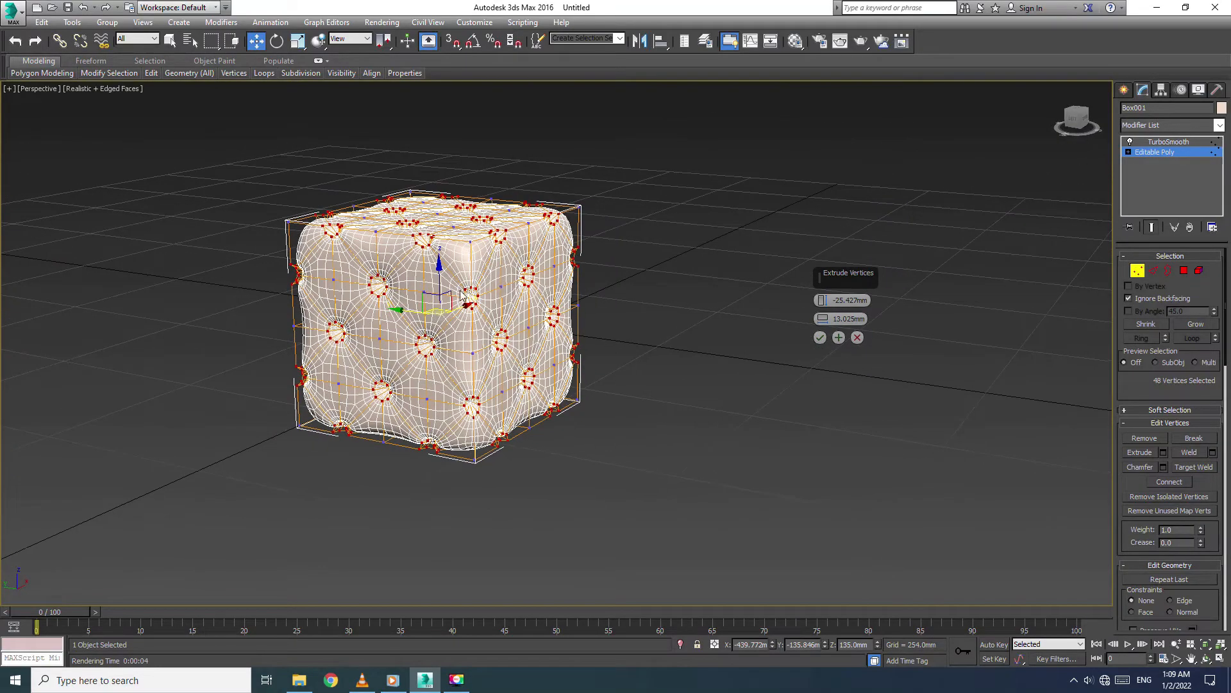
pyautogui.scroll(3, 465, 289)
pyautogui.scroll(3, 621, 282)
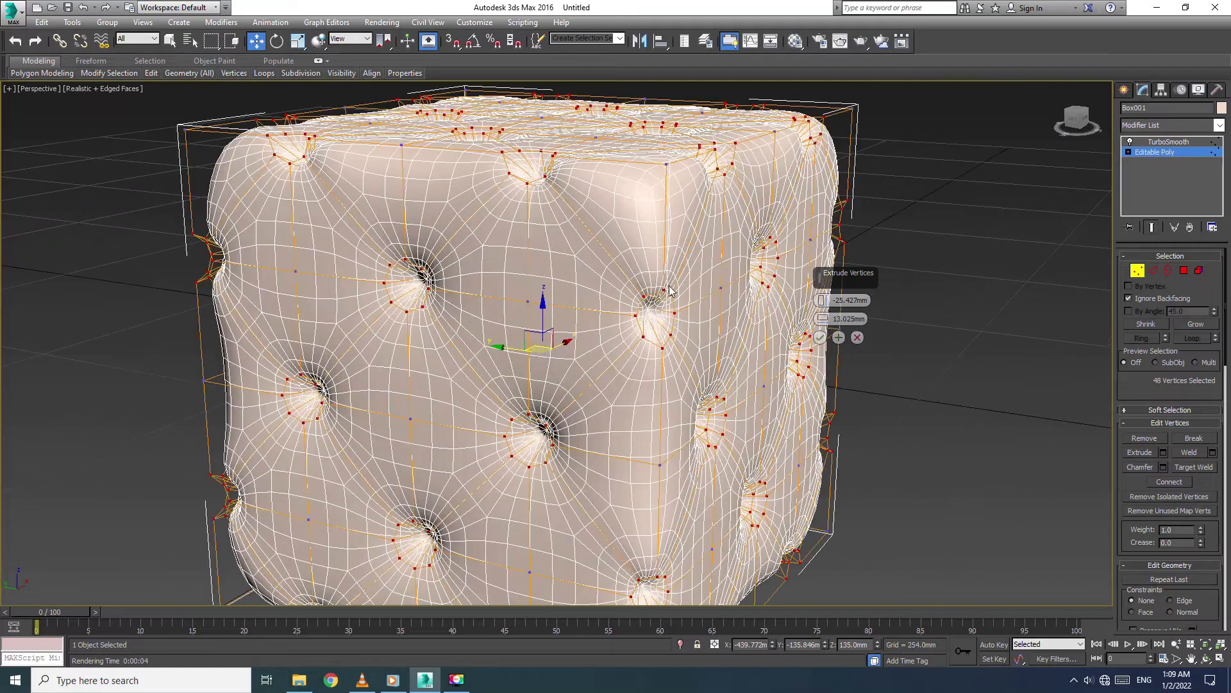
pyautogui.scroll(-2, 669, 291)
pyautogui.moveTo(822, 299); pyautogui.dragTo(824, 318)
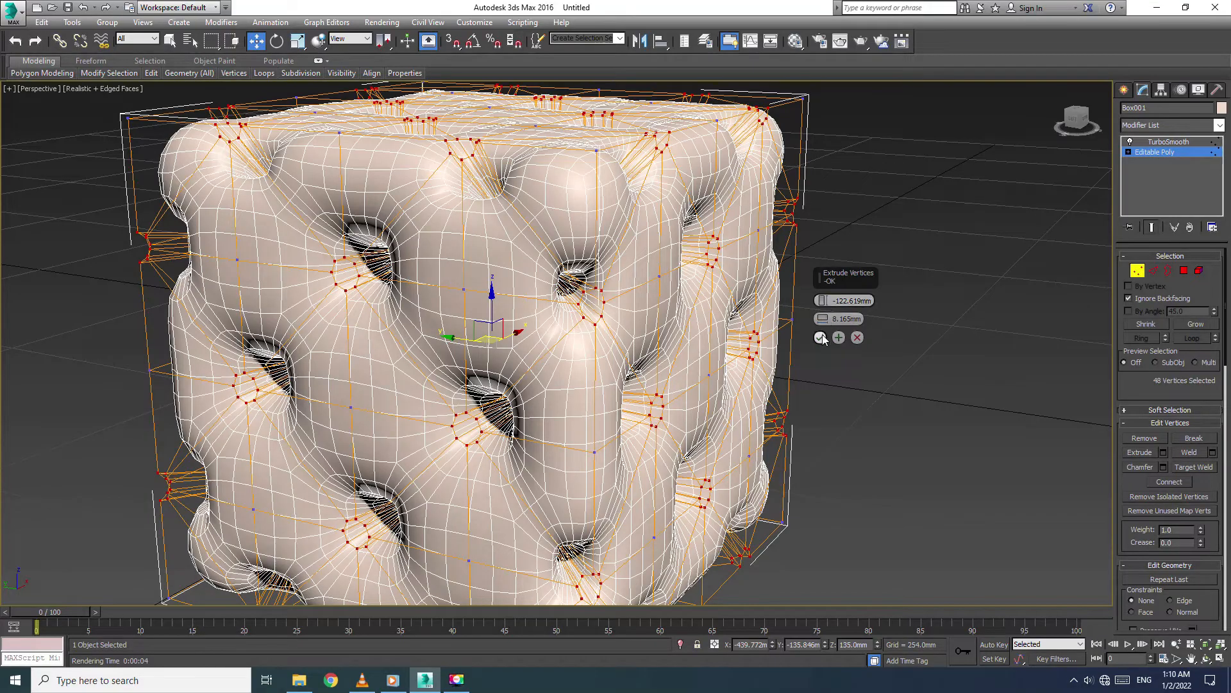
pyautogui.click(821, 338)
pyautogui.scroll(-4, 603, 280)
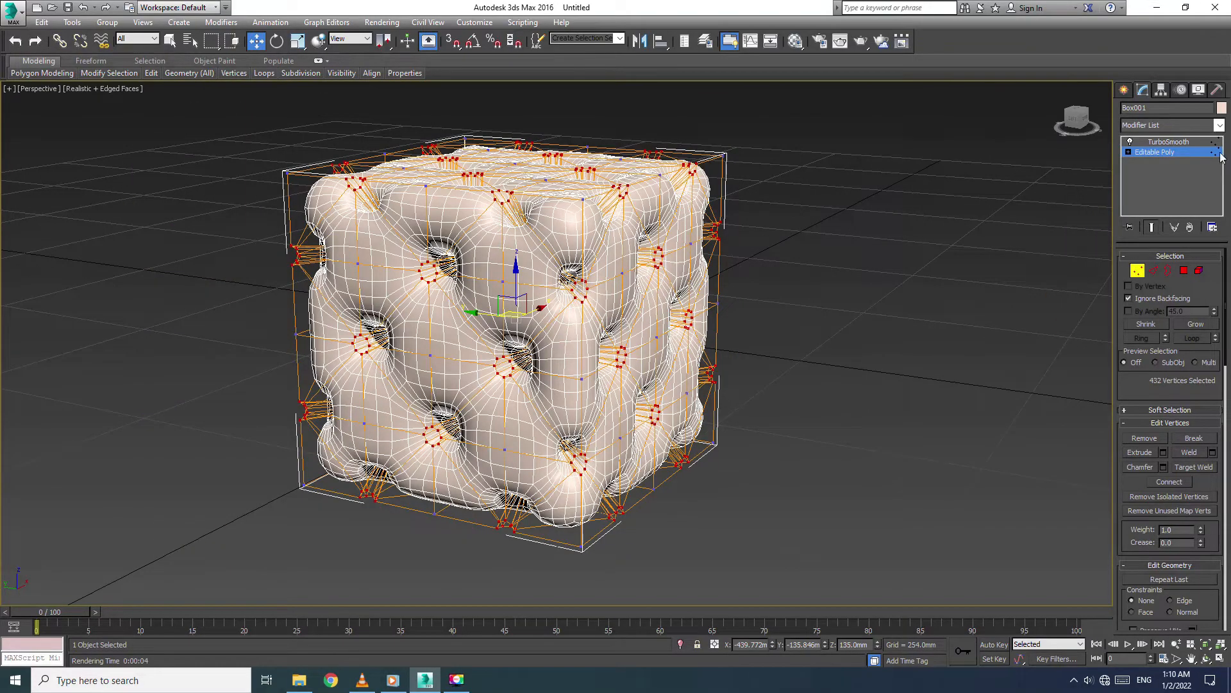
# Step: Select the diagonal edges between the sunken vertices on all faces of the cube, with the smoothed end result shown
pyautogui.keyDown('ctrl'); pyautogui.click(1153, 271); pyautogui.keyUp('ctrl')
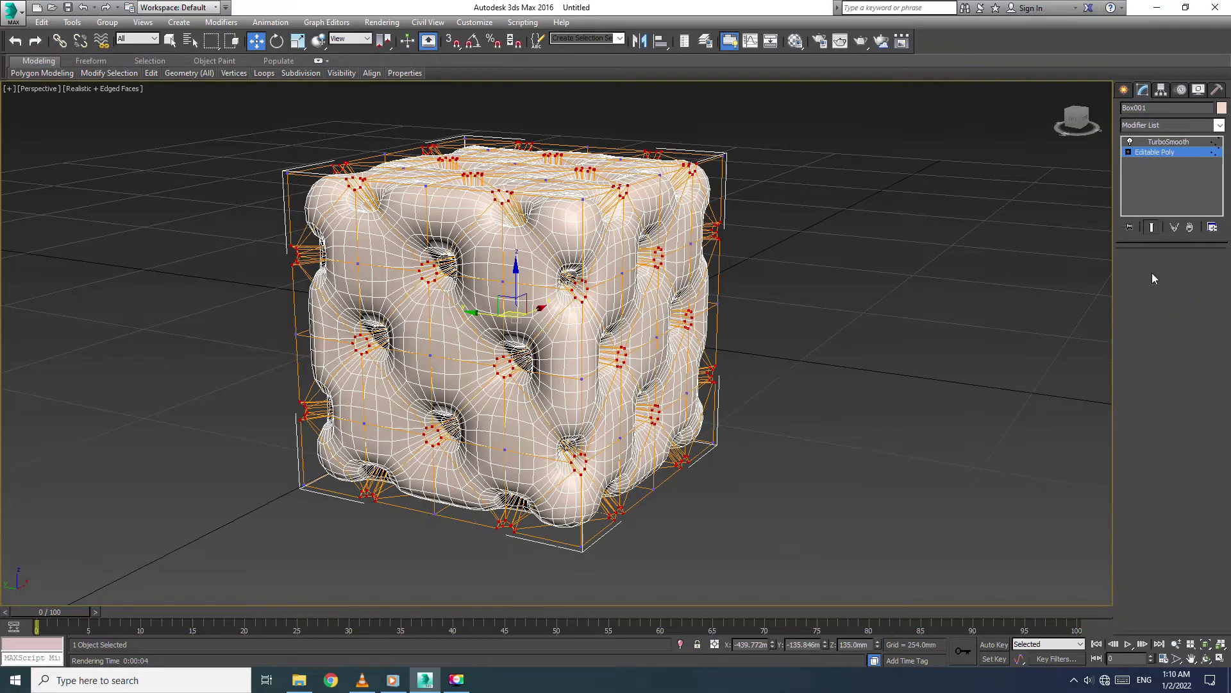
pyautogui.click(1152, 230)
pyautogui.hotkey('ctrl', 'z')
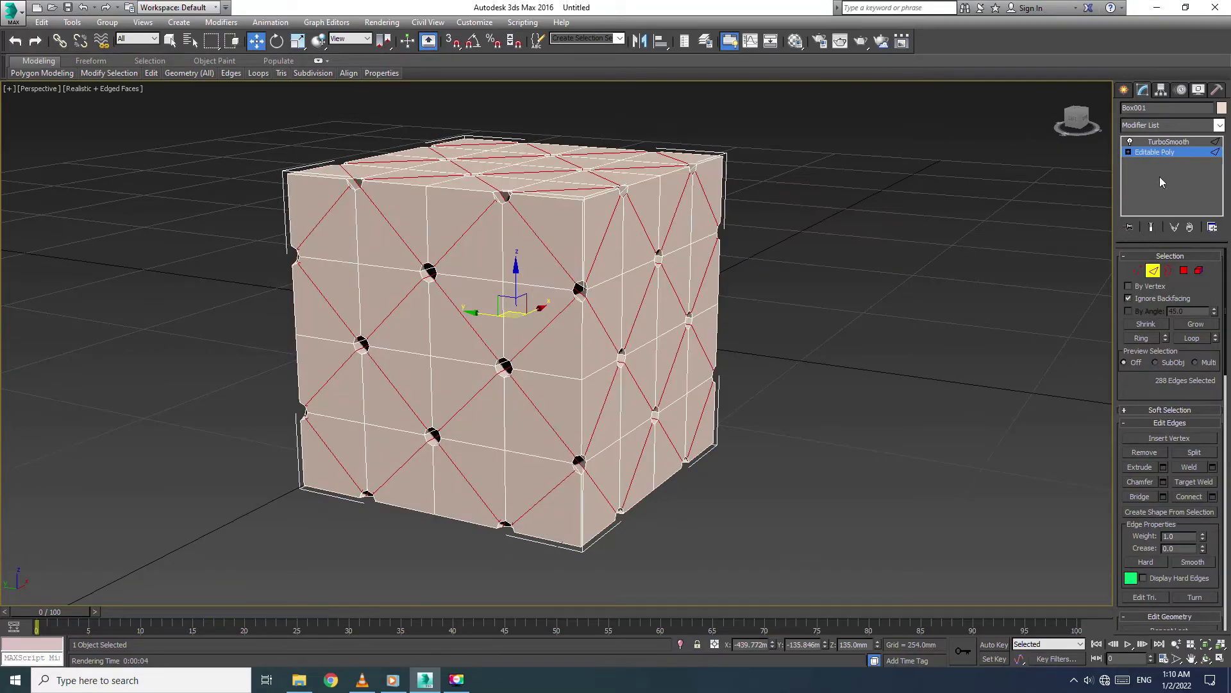
pyautogui.click(1152, 228)
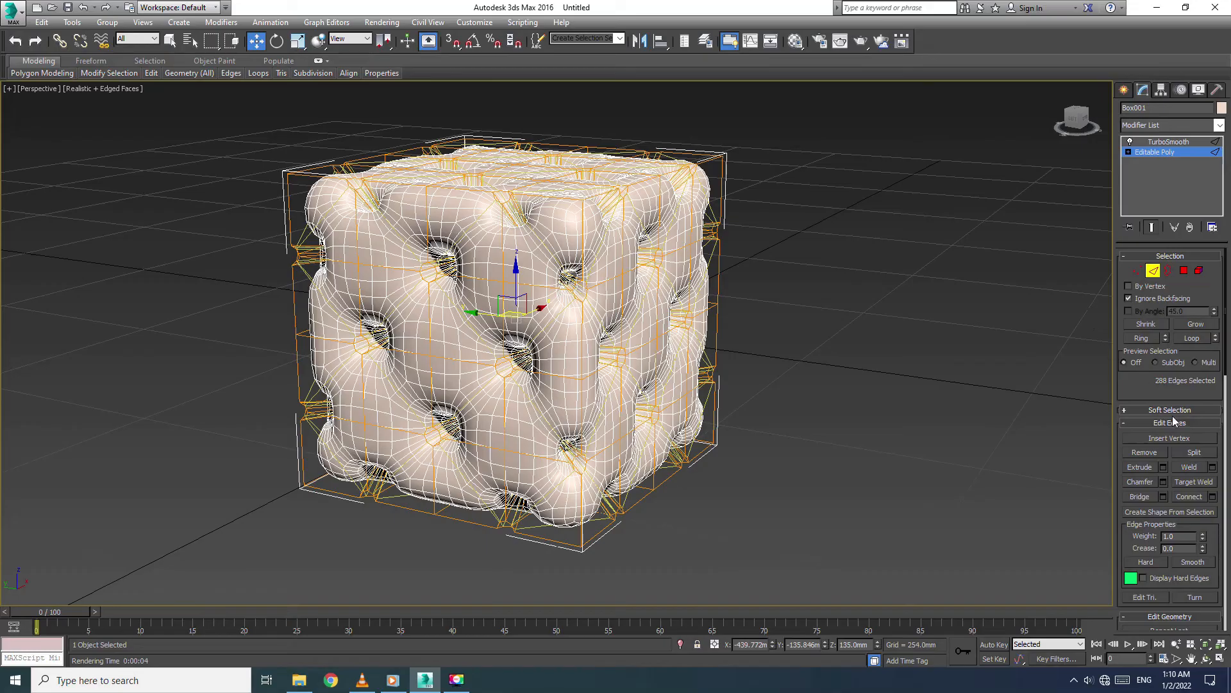
# Step: Turn off the edged-faces display and extrude the selected diagonal edges by 15.88 mm with a width of 0 mm
pyautogui.click(1163, 467)
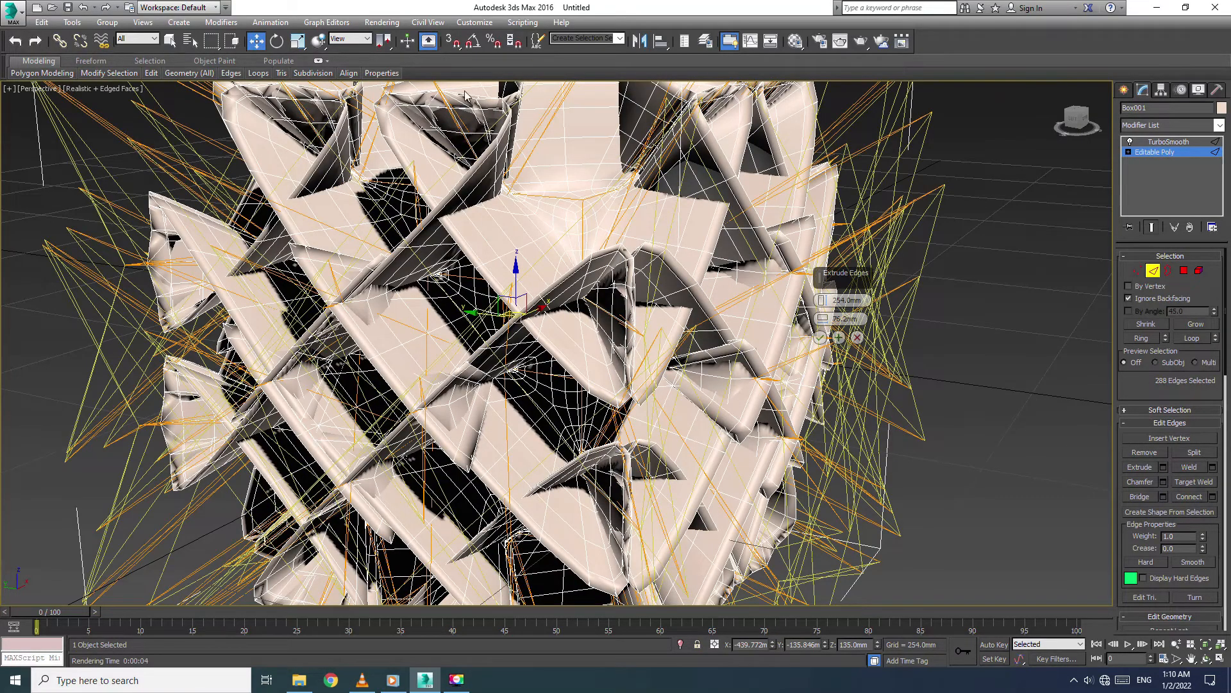
pyautogui.scroll(-3, 376, 228)
pyautogui.press('F4')
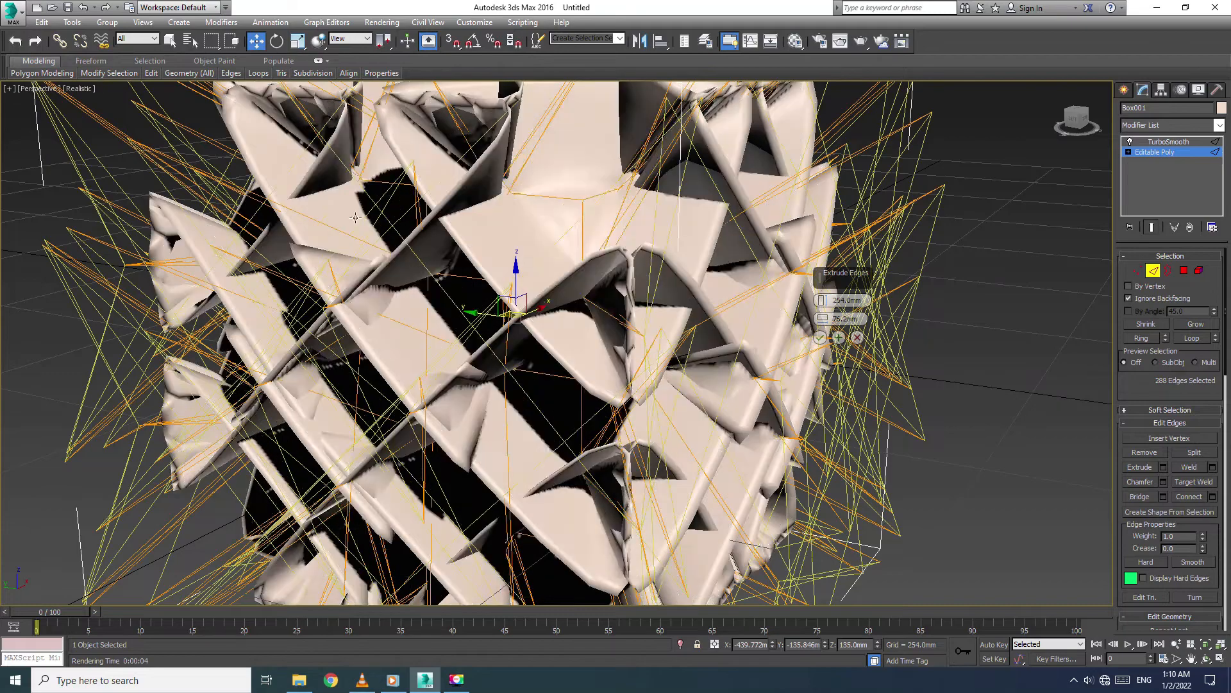
pyautogui.scroll(-3, 268, 216)
pyautogui.moveTo(374, 184); pyautogui.dragTo(527, 255, button='middle')
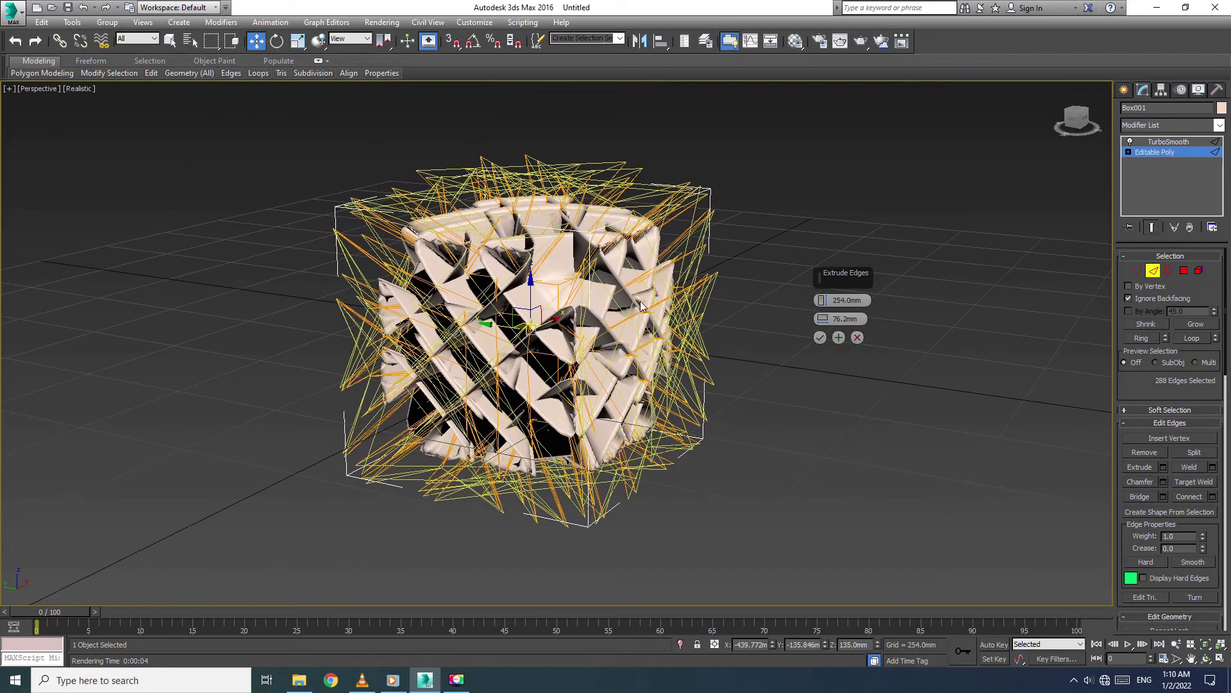
pyautogui.moveTo(827, 303); pyautogui.dragTo(829, 361)
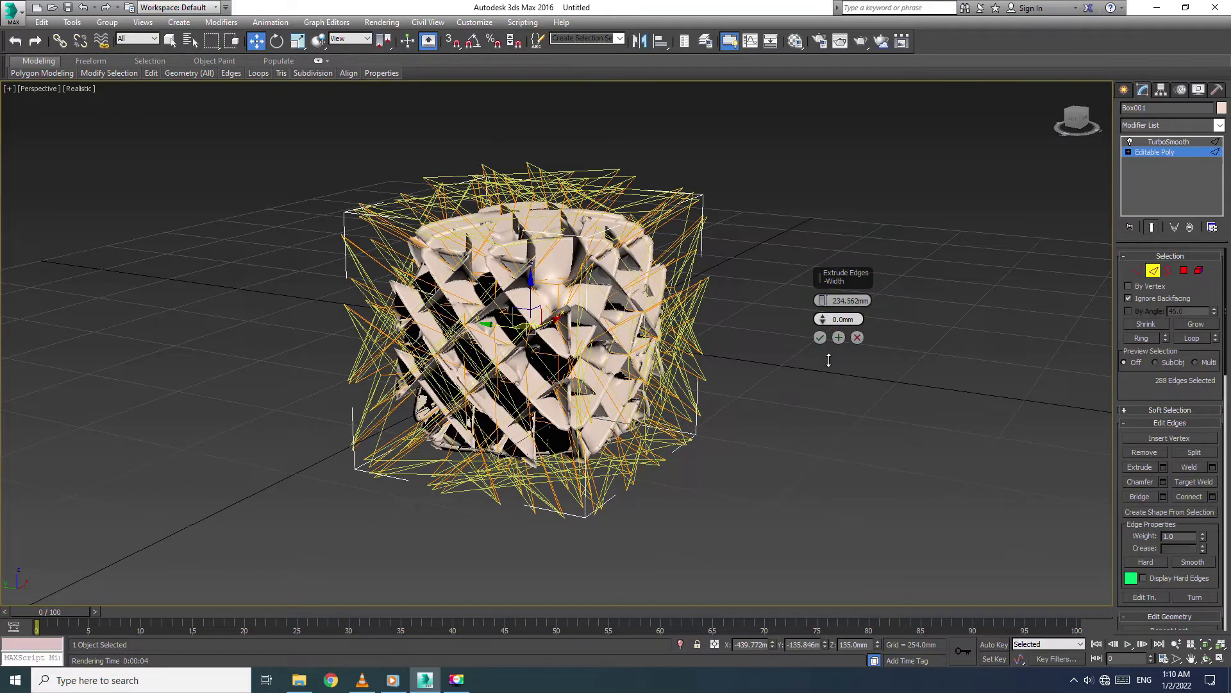
pyautogui.moveTo(822, 300); pyautogui.dragTo(833, 359)
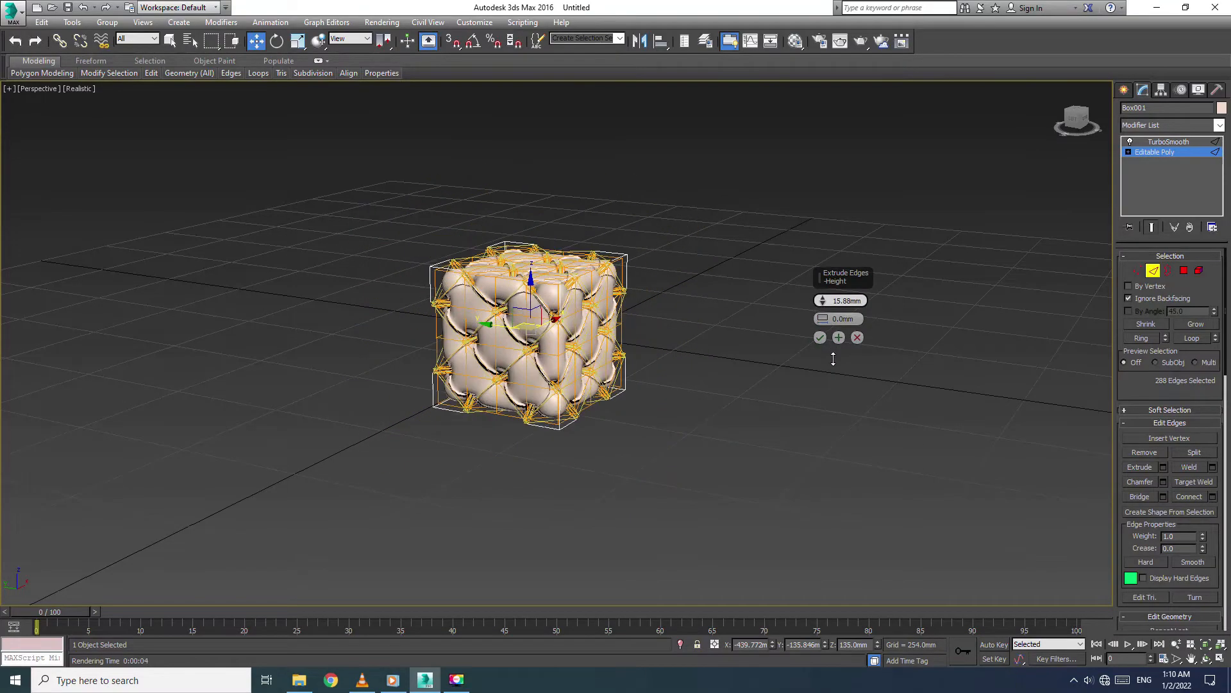
# Step: Adjust the edge extrusion to a height of 19.69 mm and a width of 4.318 mm, and apply it
pyautogui.scroll(6, 574, 294)
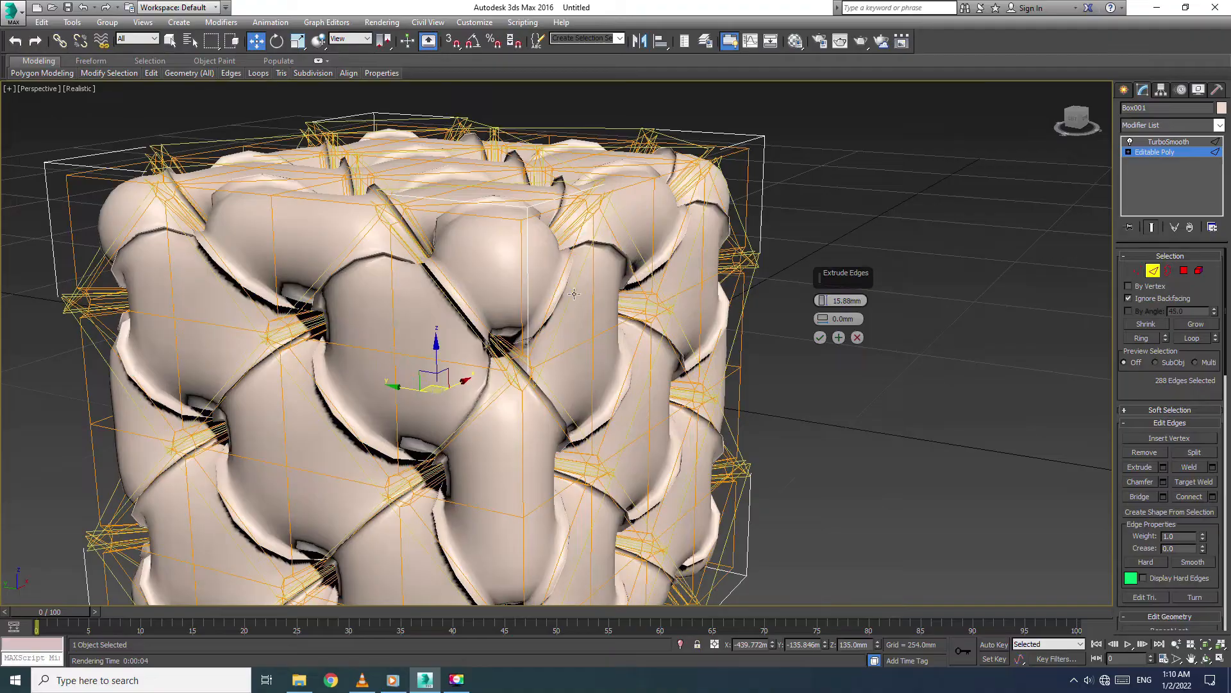
pyautogui.moveTo(602, 282); pyautogui.dragTo(653, 263, button='middle')
pyautogui.click(822, 318)
pyautogui.click(821, 318)
pyautogui.click(822, 319)
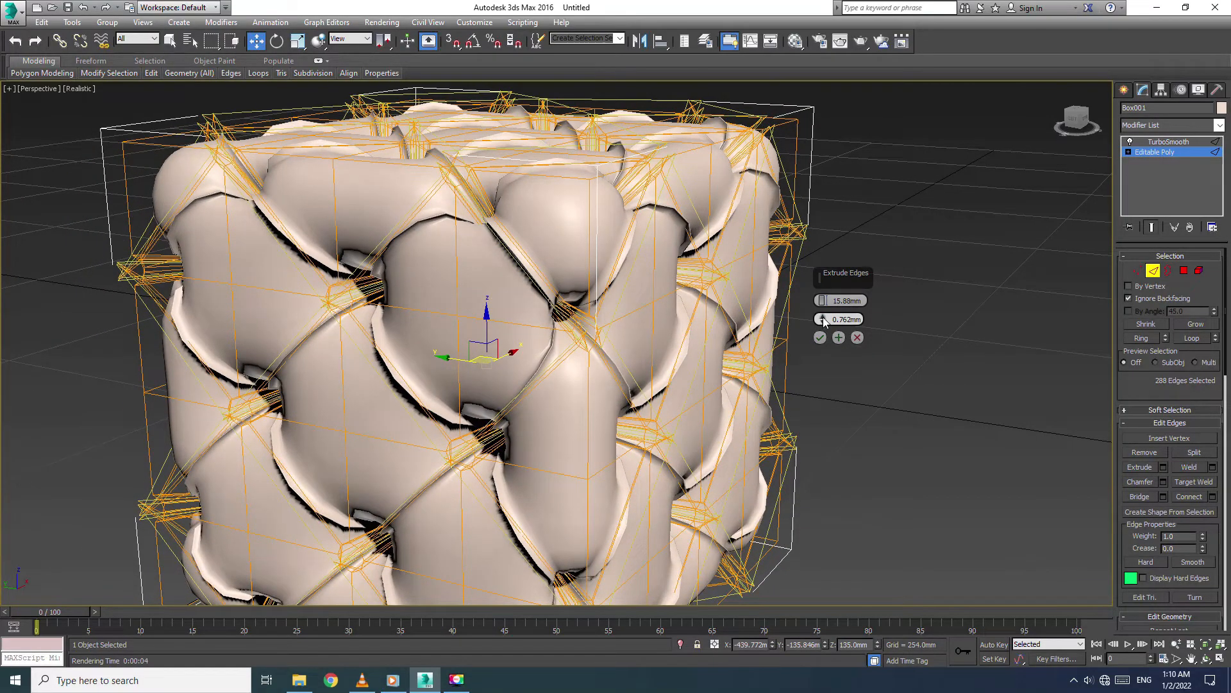
pyautogui.moveTo(826, 302); pyautogui.dragTo(825, 301)
pyautogui.moveTo(826, 299); pyautogui.dragTo(826, 304)
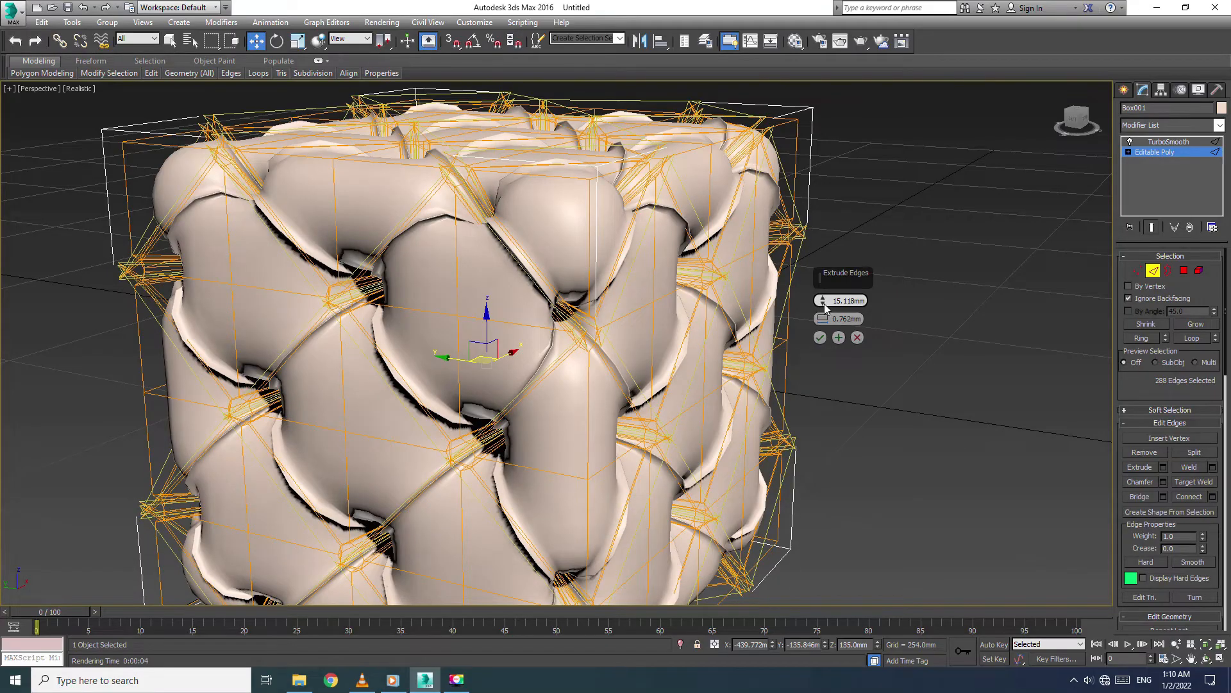
pyautogui.moveTo(823, 315); pyautogui.dragTo(823, 299)
pyautogui.moveTo(598, 349); pyautogui.dragTo(512, 319, button='middle')
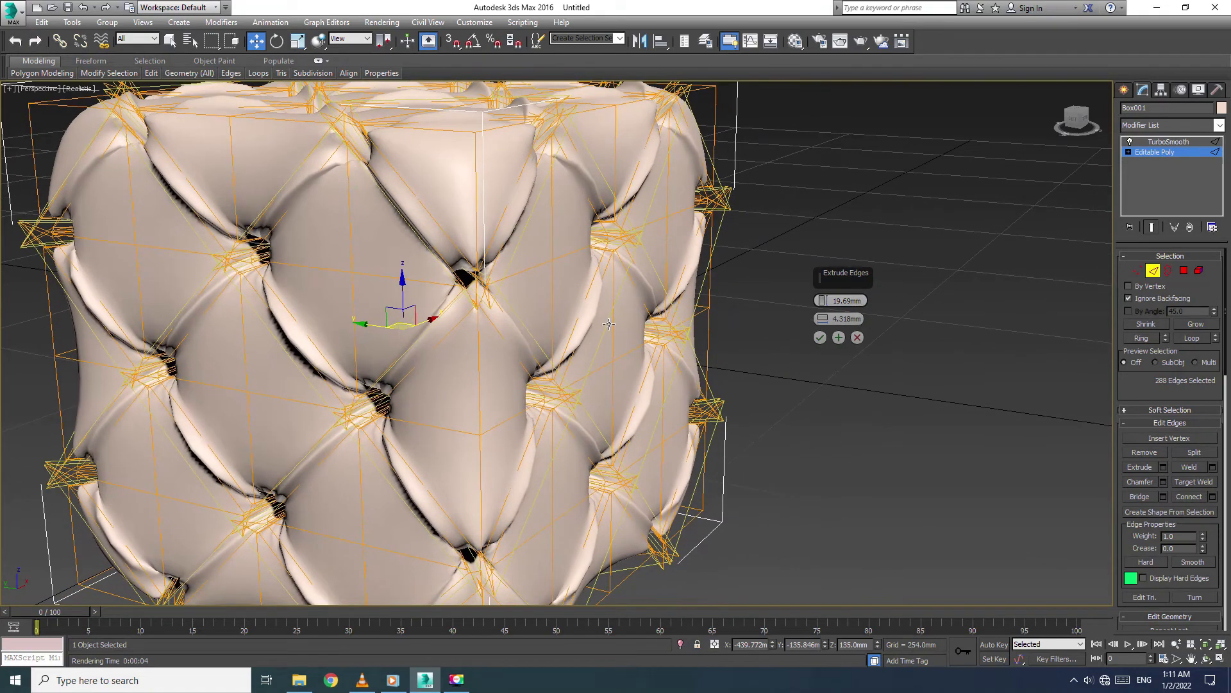
pyautogui.click(820, 338)
pyautogui.scroll(-3, 821, 339)
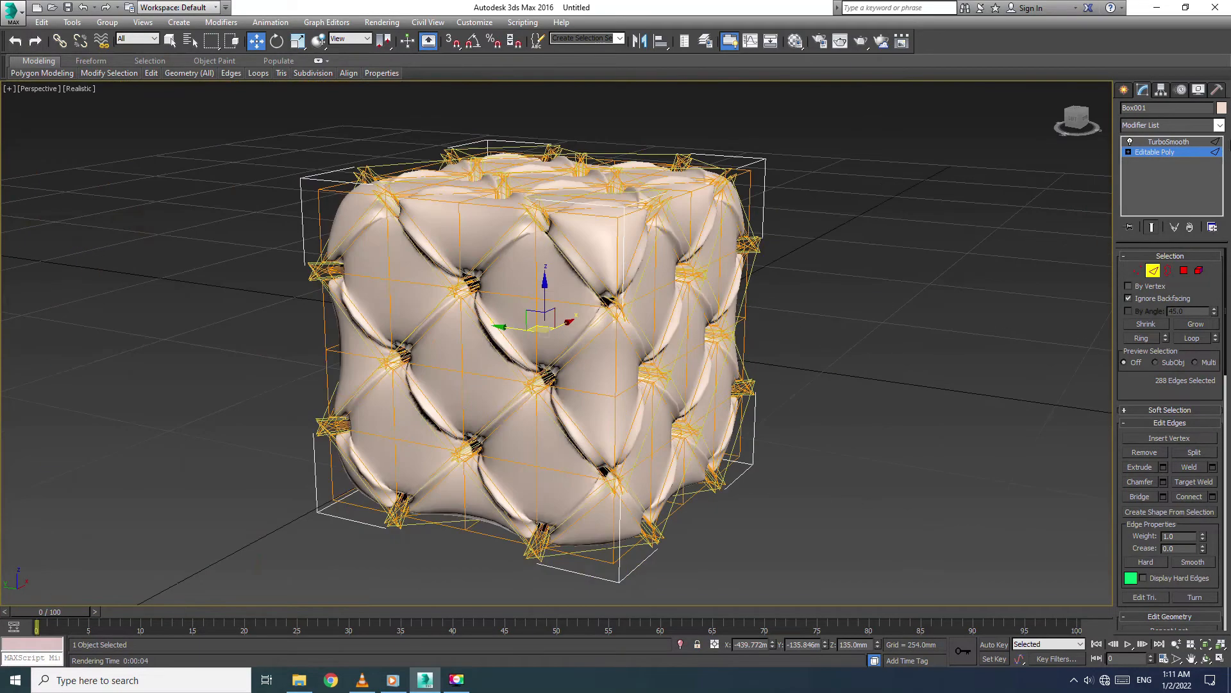
# Step: Add a second TurboSmooth modifier with 2 iterations to the tufted cube, then deselect it and inspect its other sides
pyautogui.click(1219, 125)
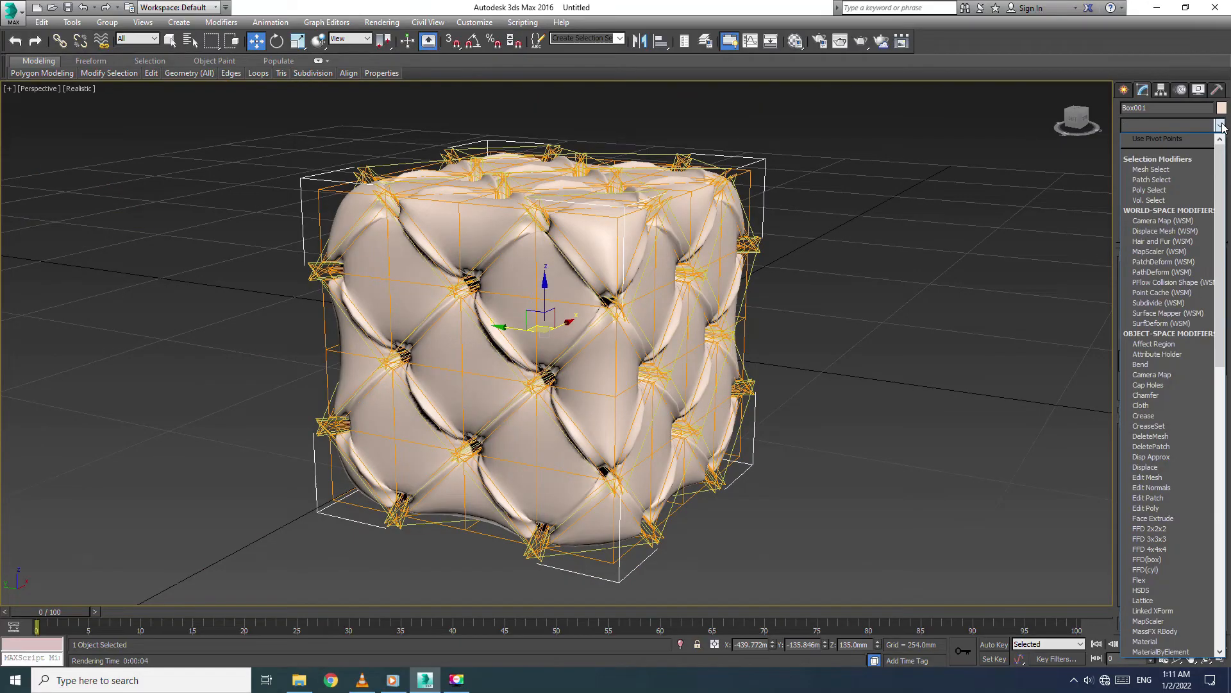
pyautogui.press('t')
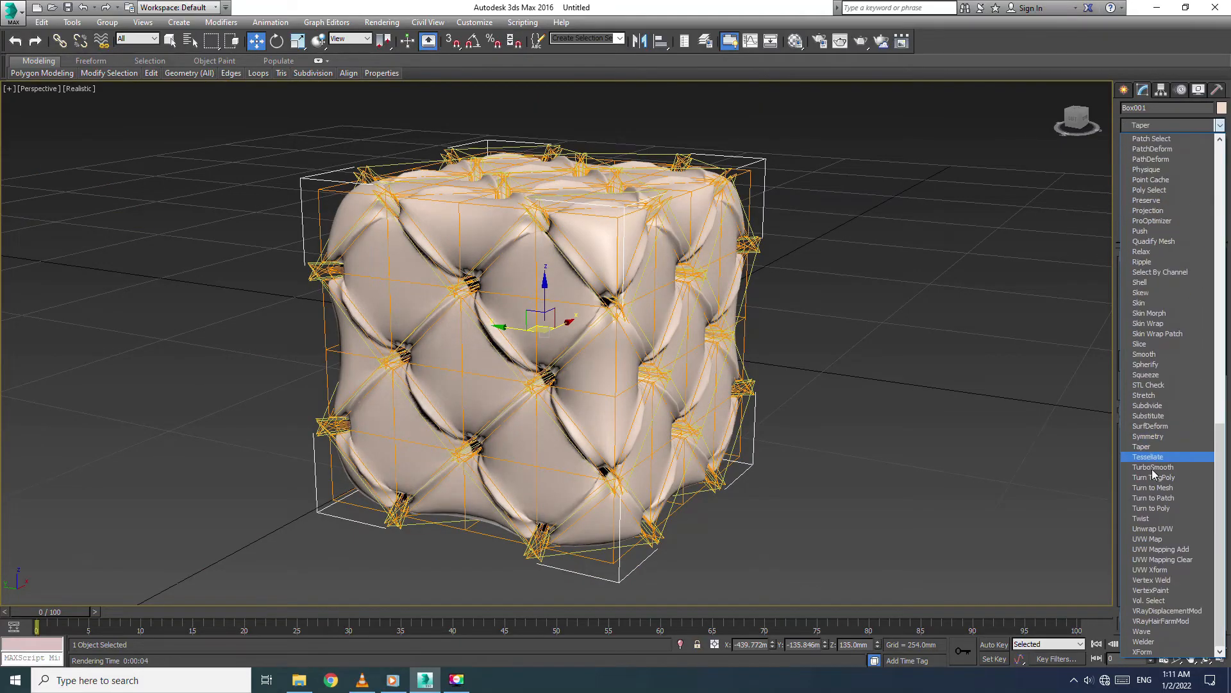
pyautogui.click(1153, 467)
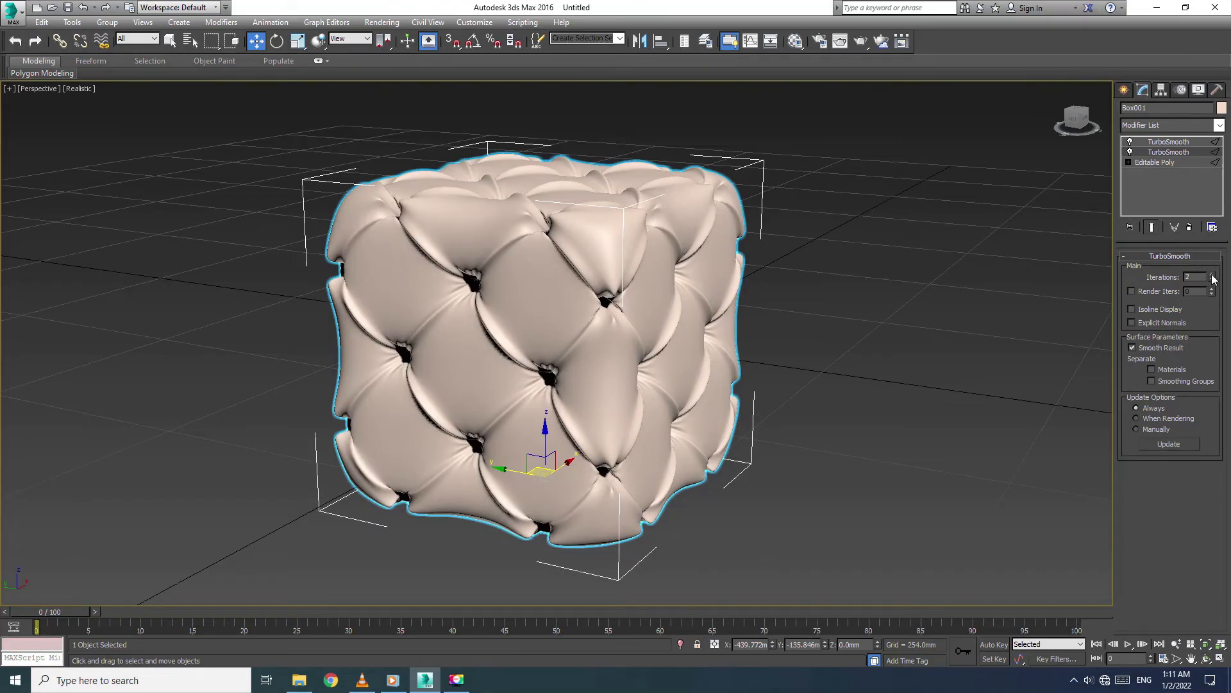
pyautogui.click(926, 326)
pyautogui.keyDown('alt'); pyautogui.moveTo(487, 384); pyautogui.dragTo(572, 399, button='middle'); pyautogui.keyUp('alt')
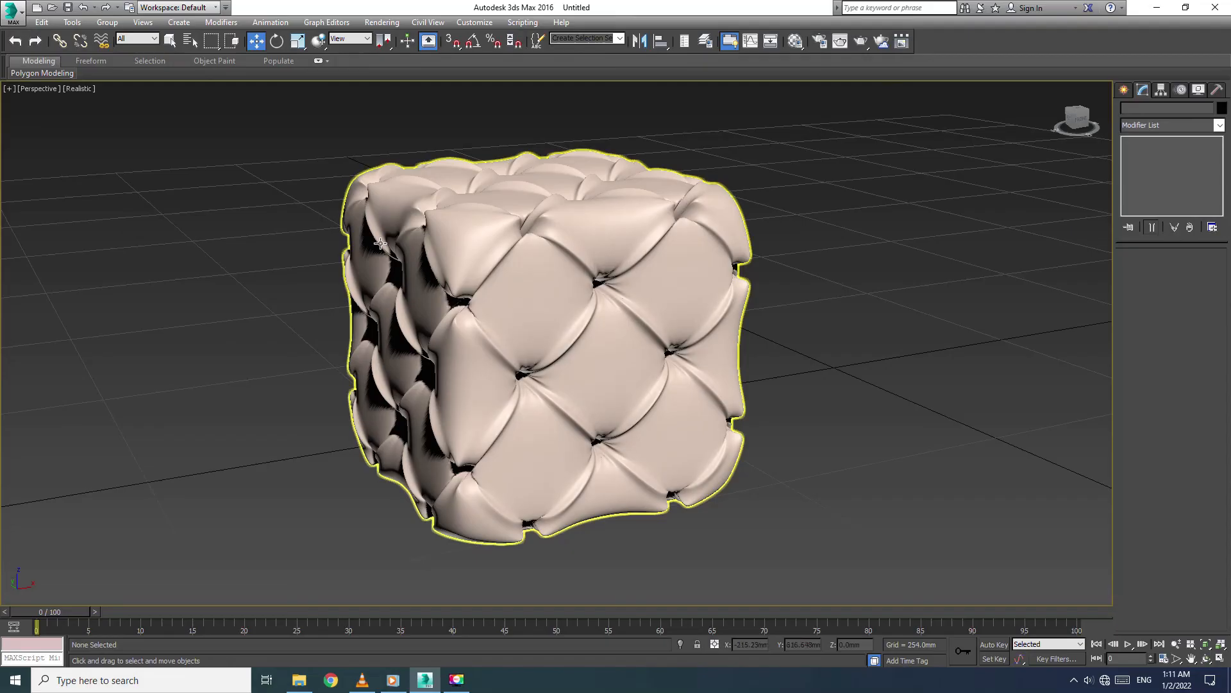